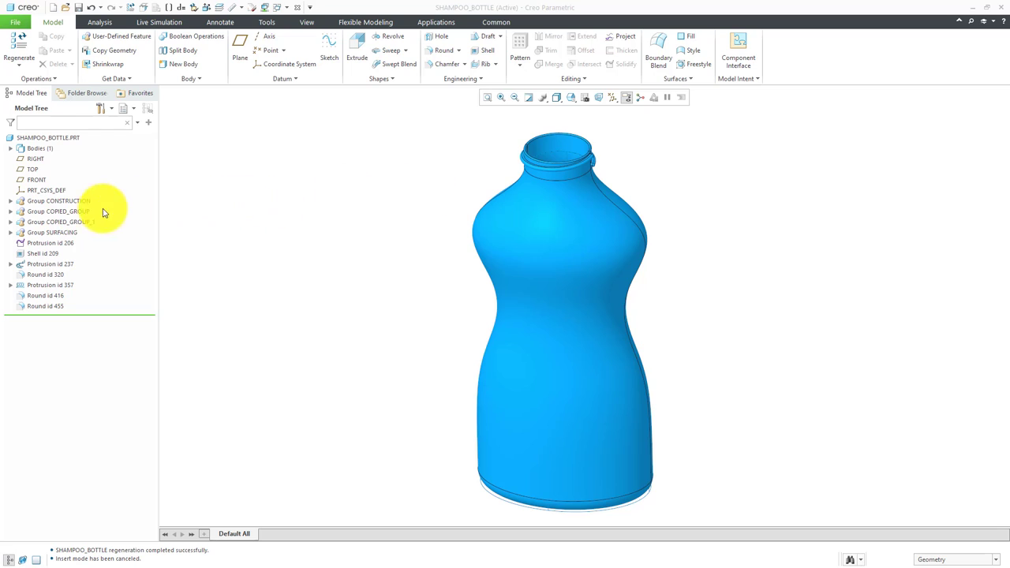
# Expand the CONSTRUCTION and SURFACING groups and bring up the context menu for Protrusion id 206
pyautogui.click(11, 202)
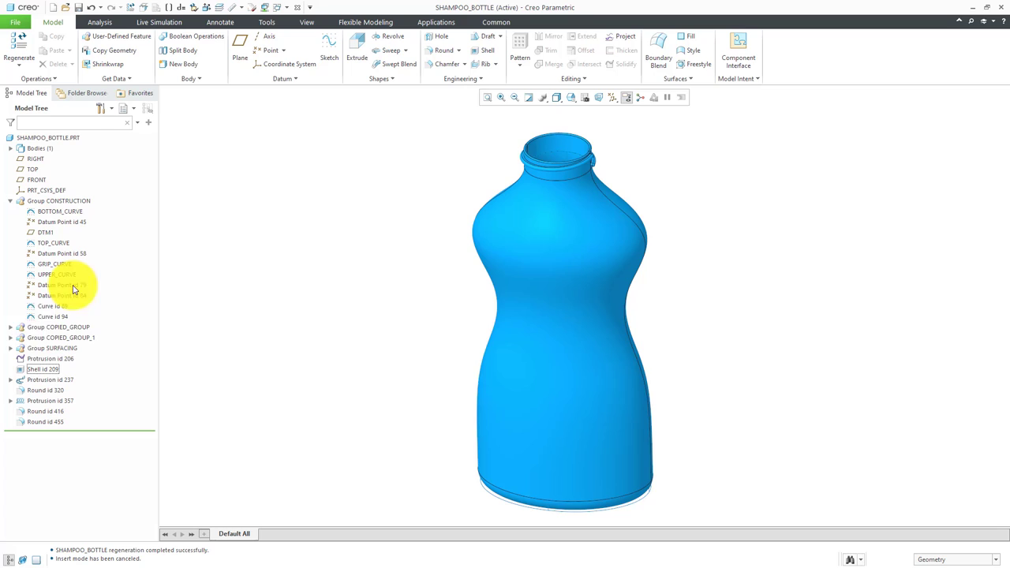
pyautogui.click(10, 348)
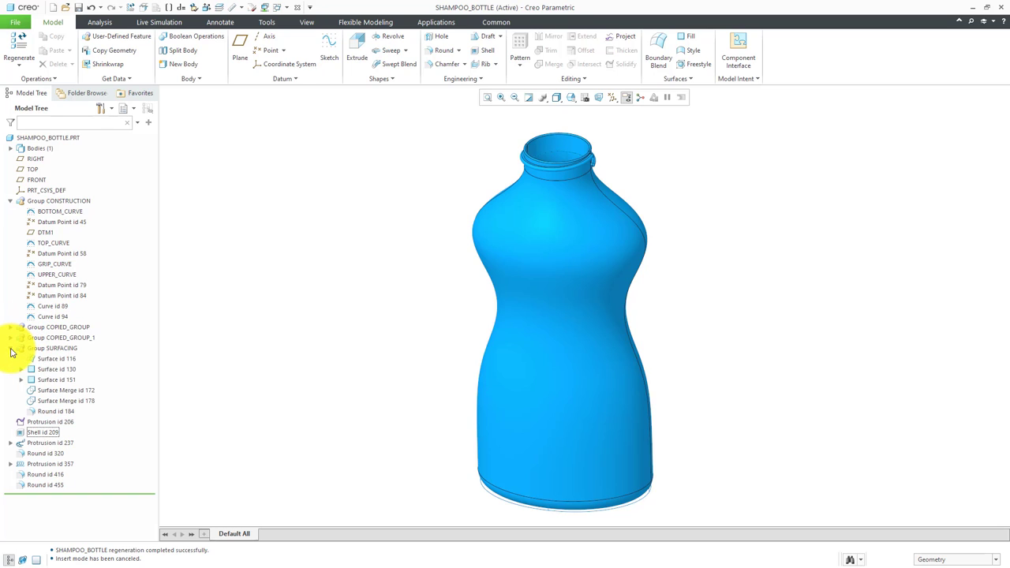
pyautogui.click(62, 423)
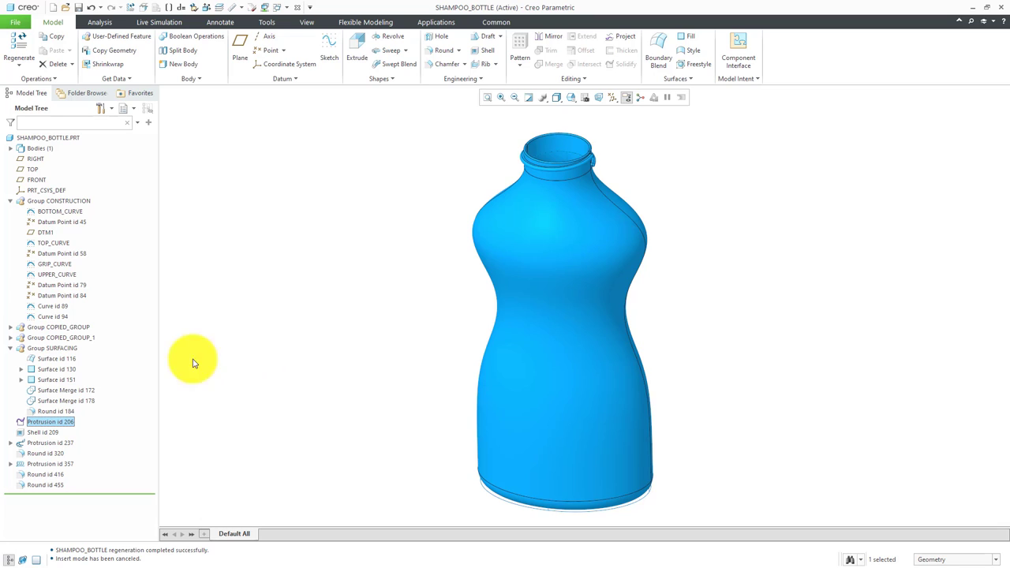
pyautogui.click(44, 432)
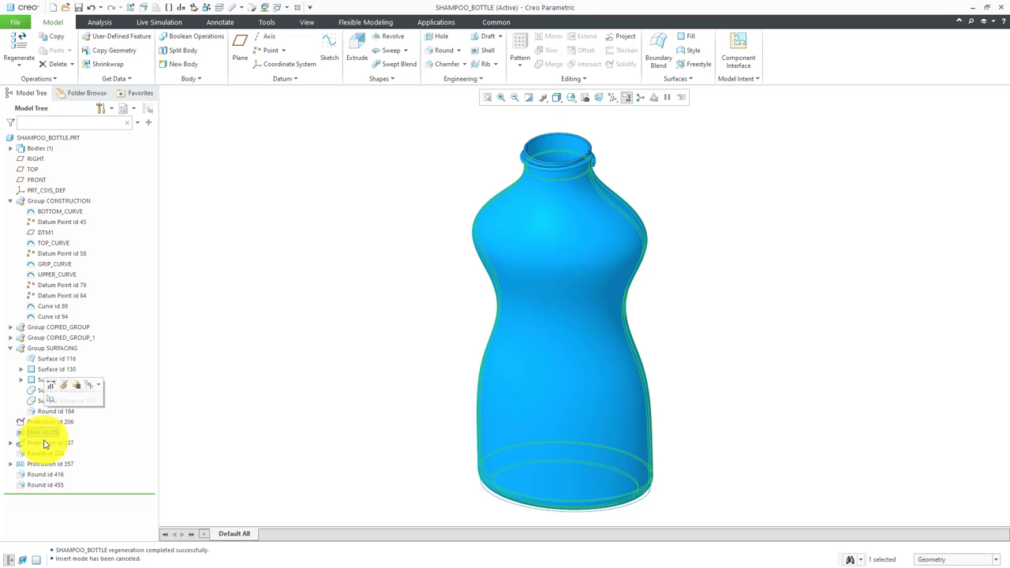
pyautogui.click(48, 424)
pyautogui.rightClick(48, 426)
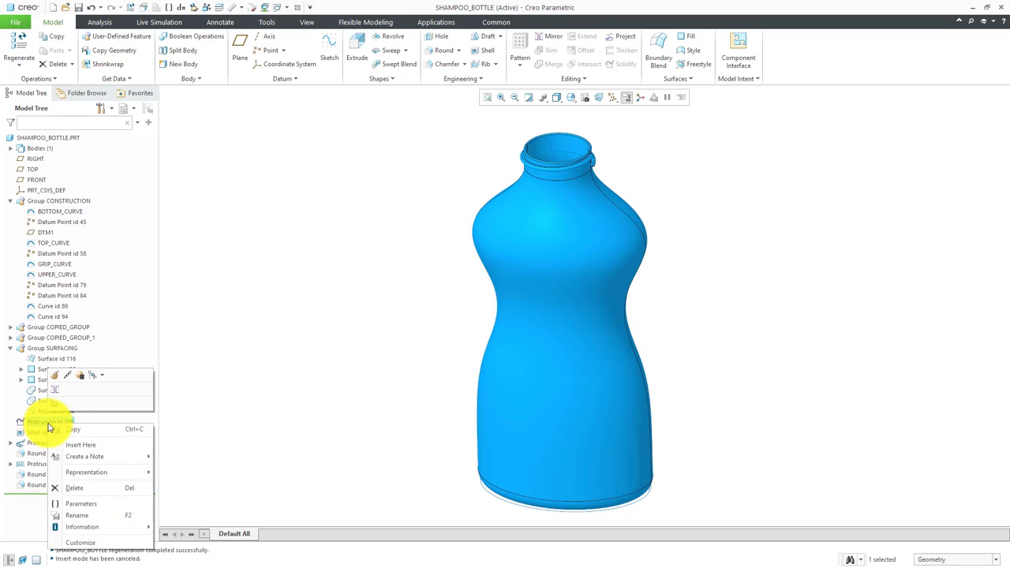
# Insert Here after Protrusion id 206 to suppress Shell id 209 and later features, then go to Analysis
pyautogui.click(80, 445)
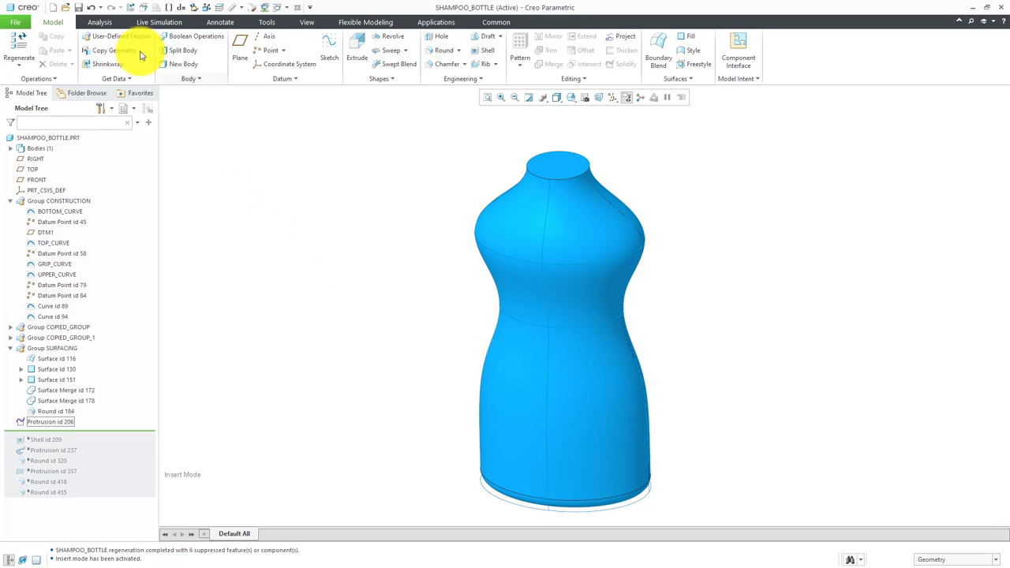
pyautogui.click(100, 22)
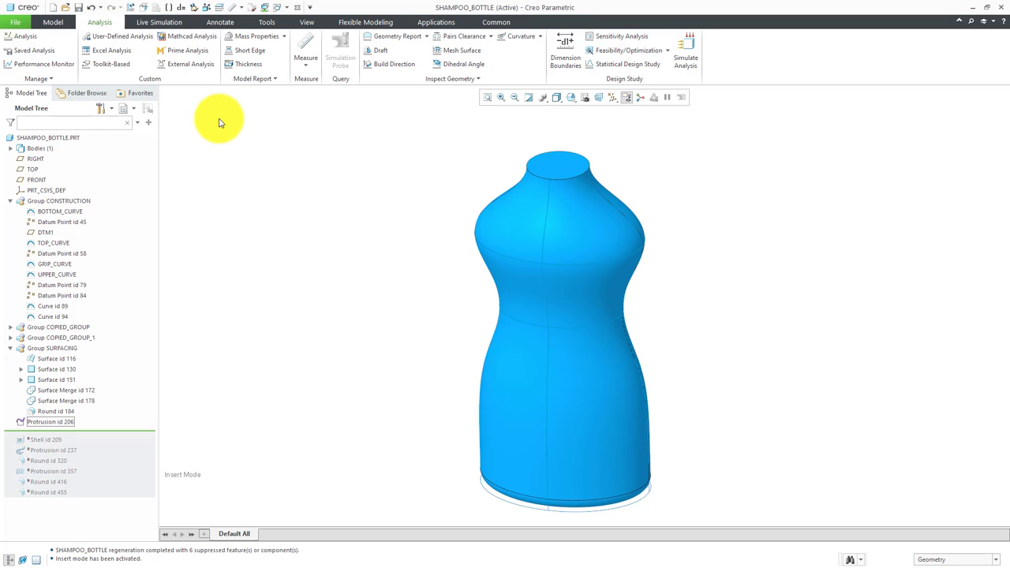
# Start a Feature-type Mass Properties analysis named VOLUME and preview its results
pyautogui.click(264, 35)
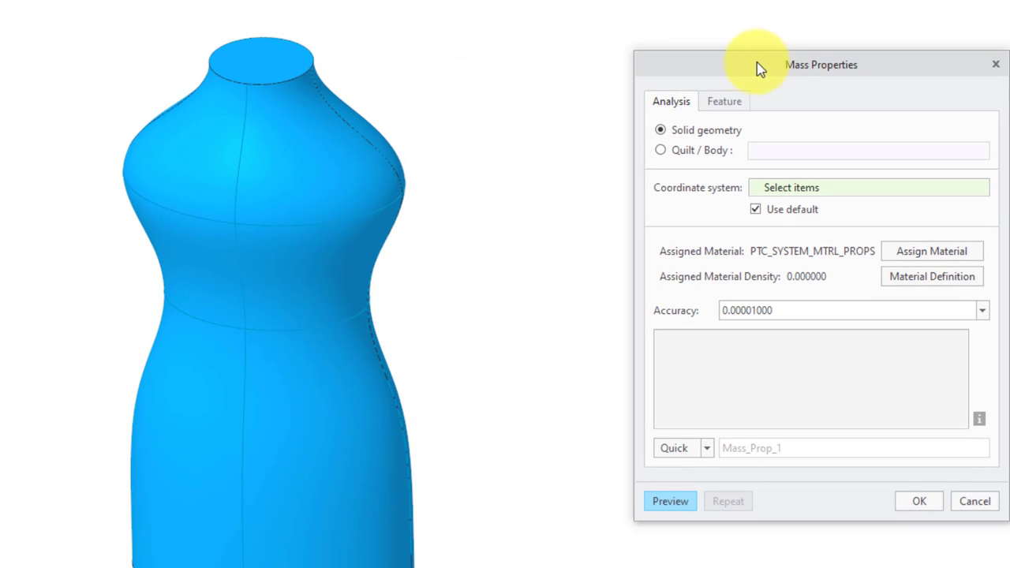
pyautogui.click(707, 449)
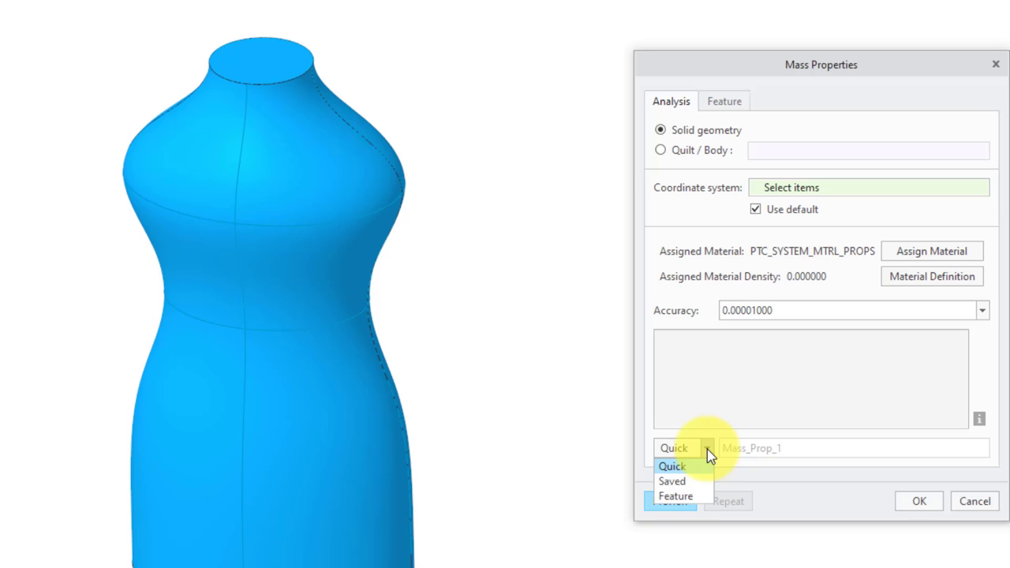
pyautogui.click(704, 498)
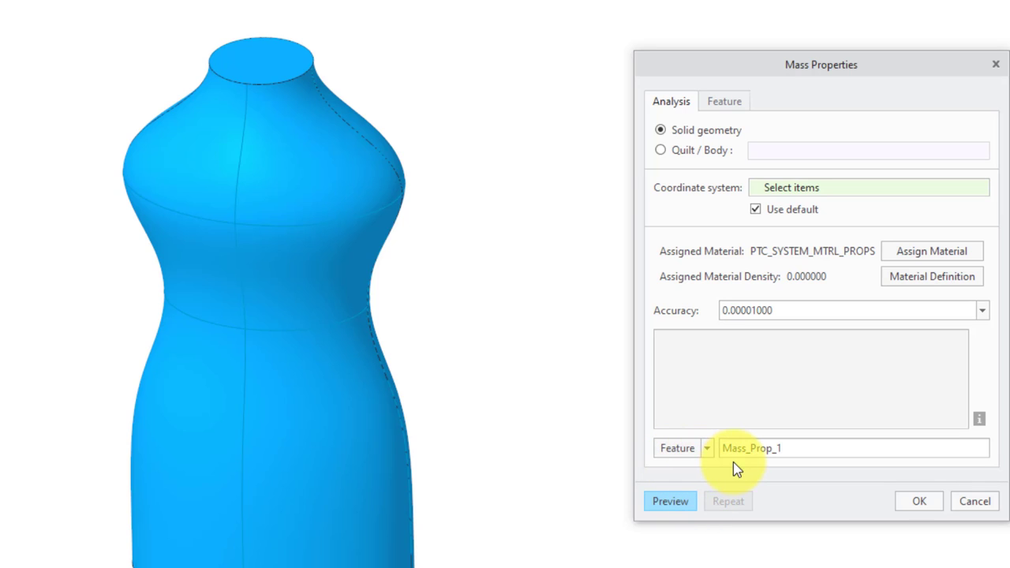
pyautogui.moveTo(808, 444); pyautogui.dragTo(703, 442)
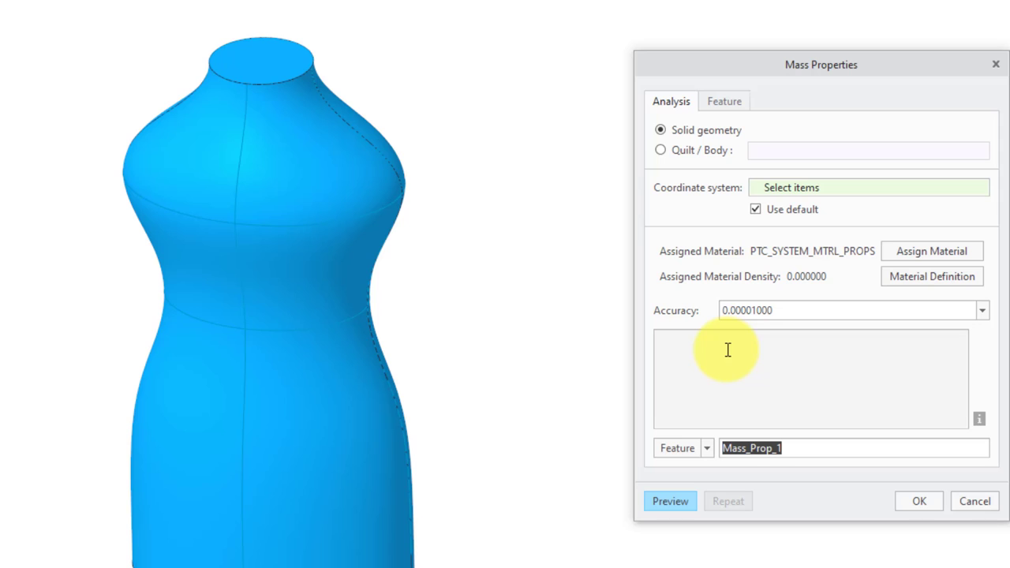
pyautogui.write('VOLUME')
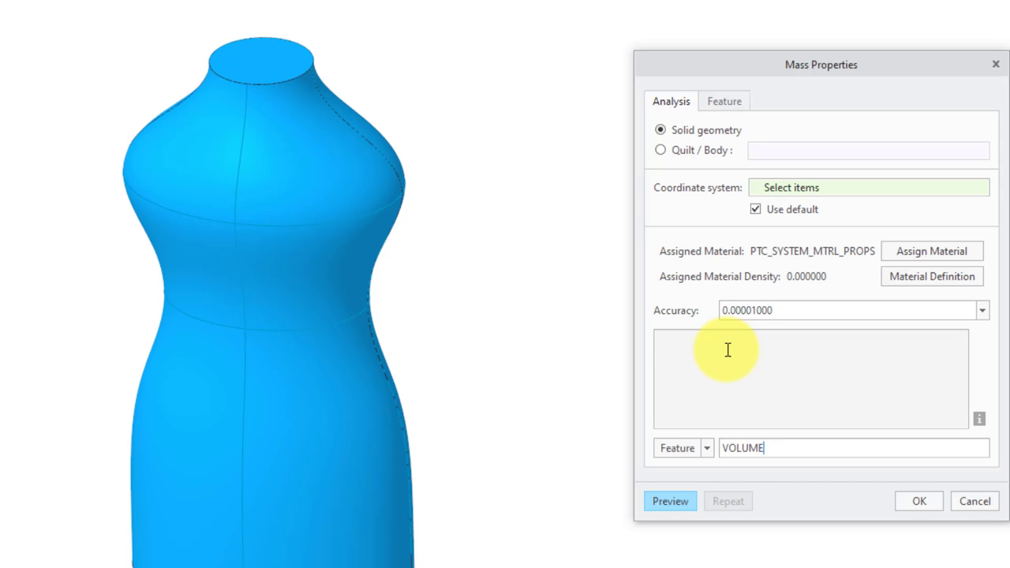
pyautogui.click(682, 506)
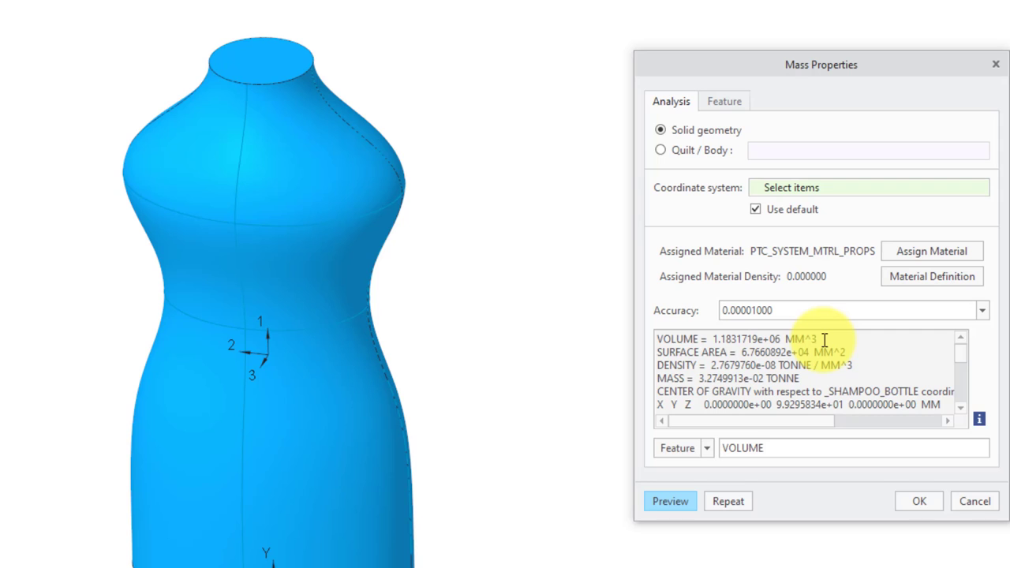
# Uncheck the MASS and SURF_AREA parameters and create the VOLUME analysis feature
pyautogui.click(732, 103)
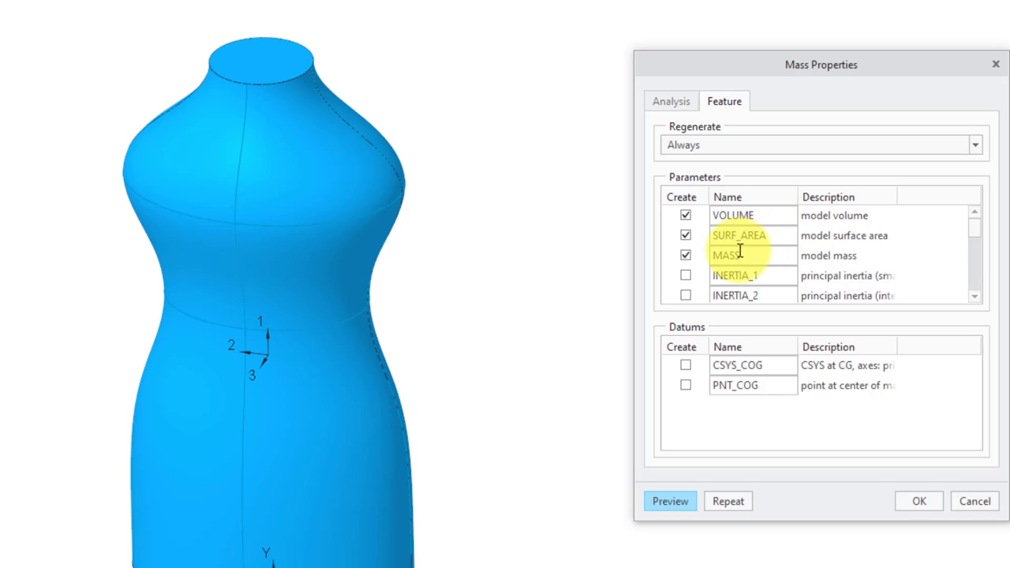
pyautogui.click(685, 255)
pyautogui.click(685, 236)
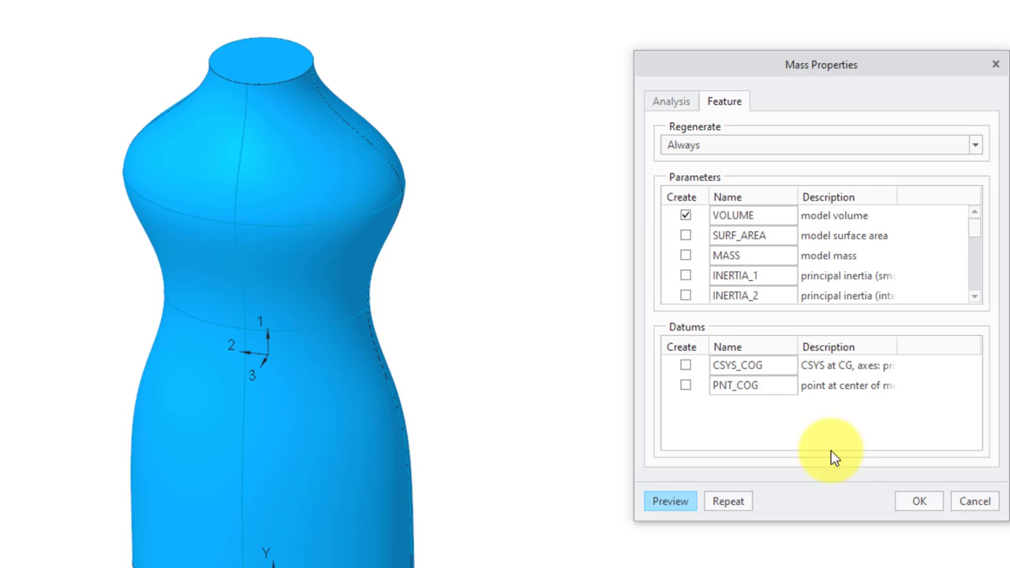
pyautogui.click(917, 501)
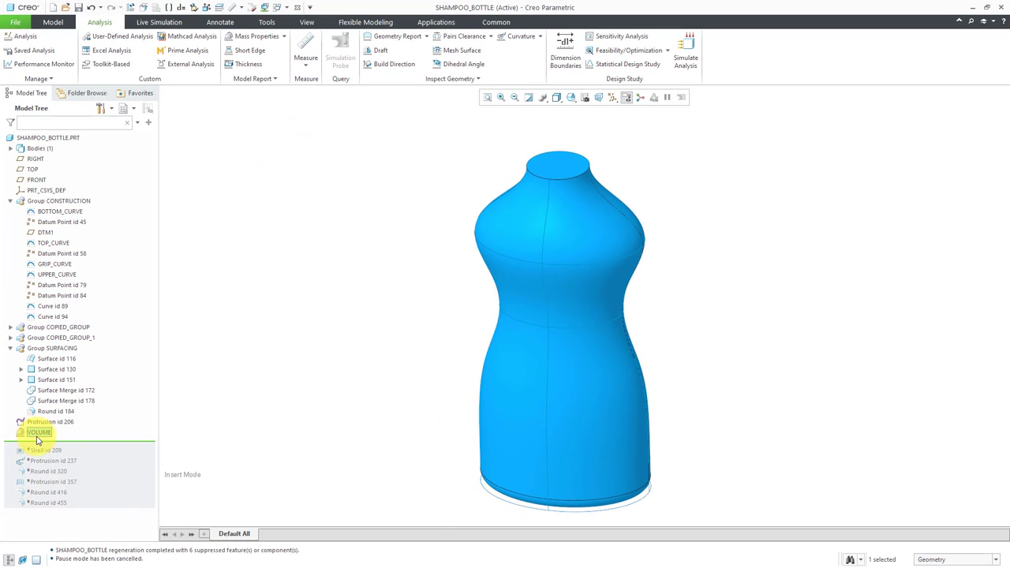
# Widen the model tree and add a Feat Params column named VOLUME in Tree Columns
pyautogui.click(219, 418)
pyautogui.moveTo(158, 354); pyautogui.dragTo(222, 352)
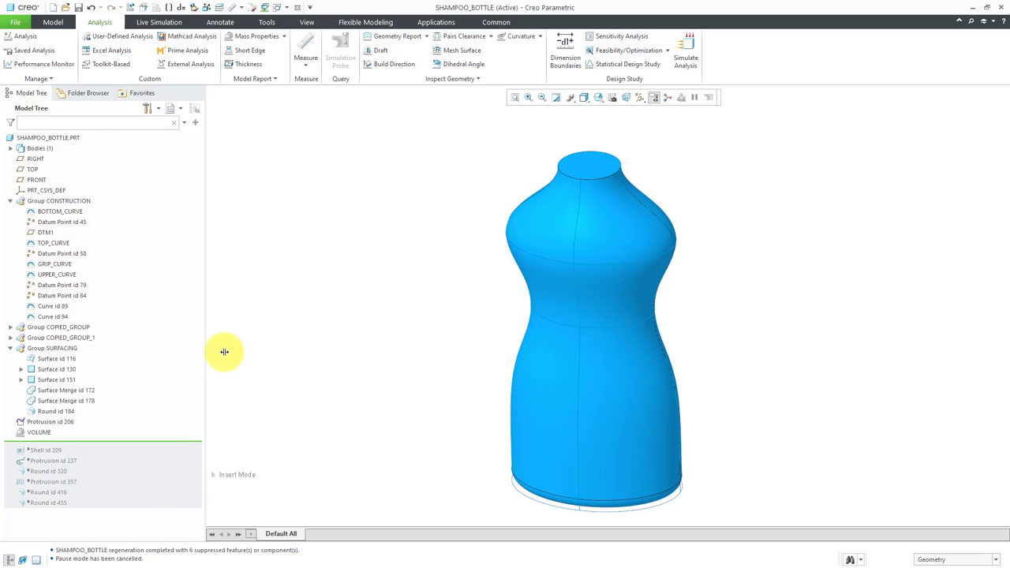
pyautogui.click(179, 114)
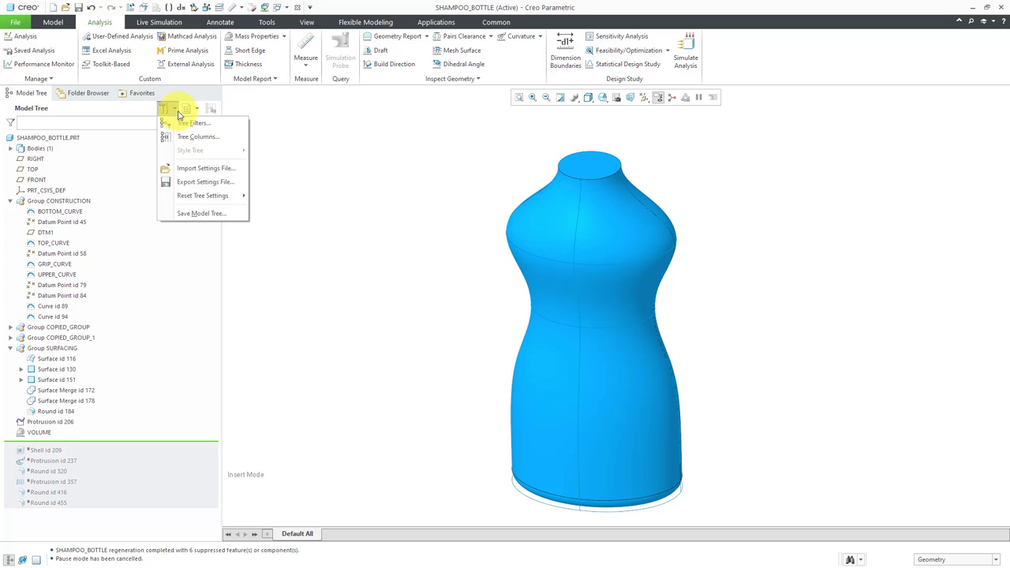
pyautogui.click(193, 136)
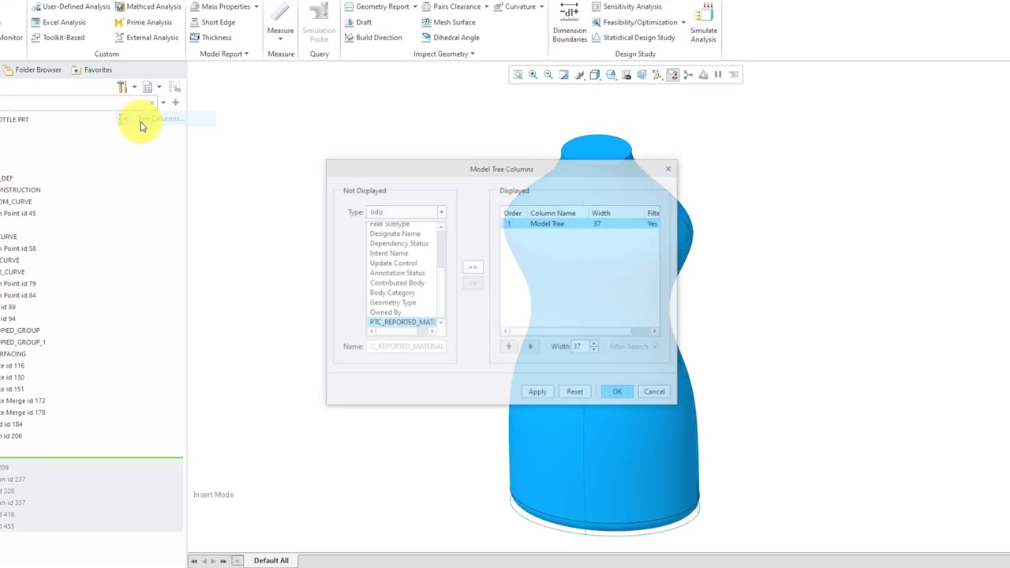
pyautogui.click(310, 161)
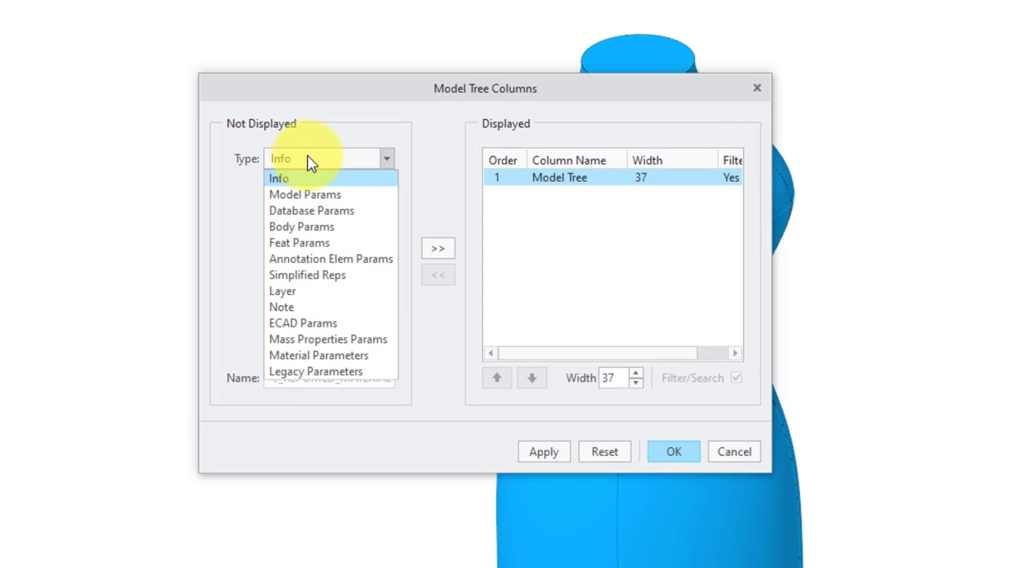
pyautogui.click(325, 244)
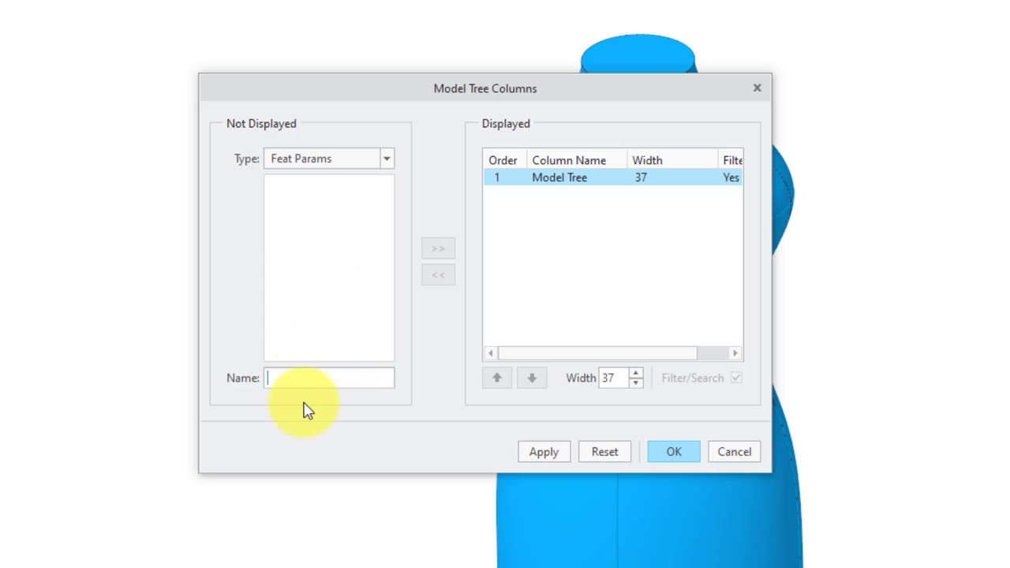
pyautogui.click(303, 382)
pyautogui.write('VOLUME')
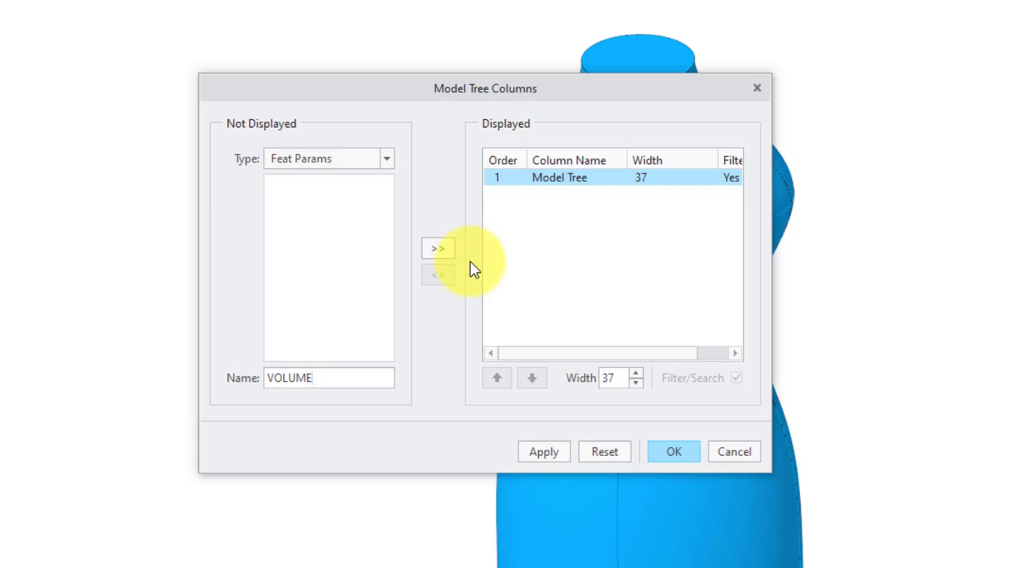
pyautogui.click(436, 248)
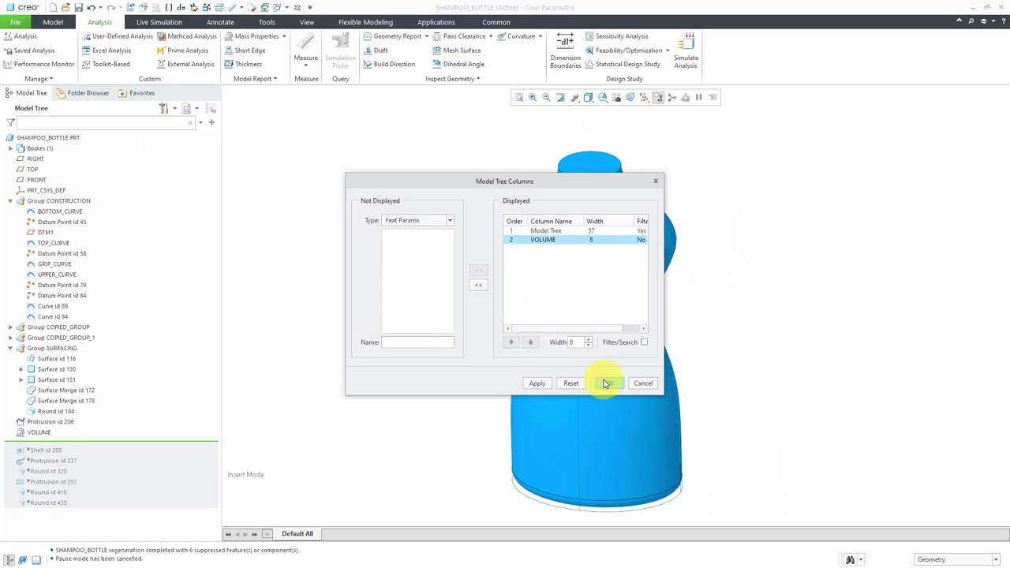
# Apply the VOLUME tree column, which shows 1183171.860302, and narrow the name column
pyautogui.click(605, 383)
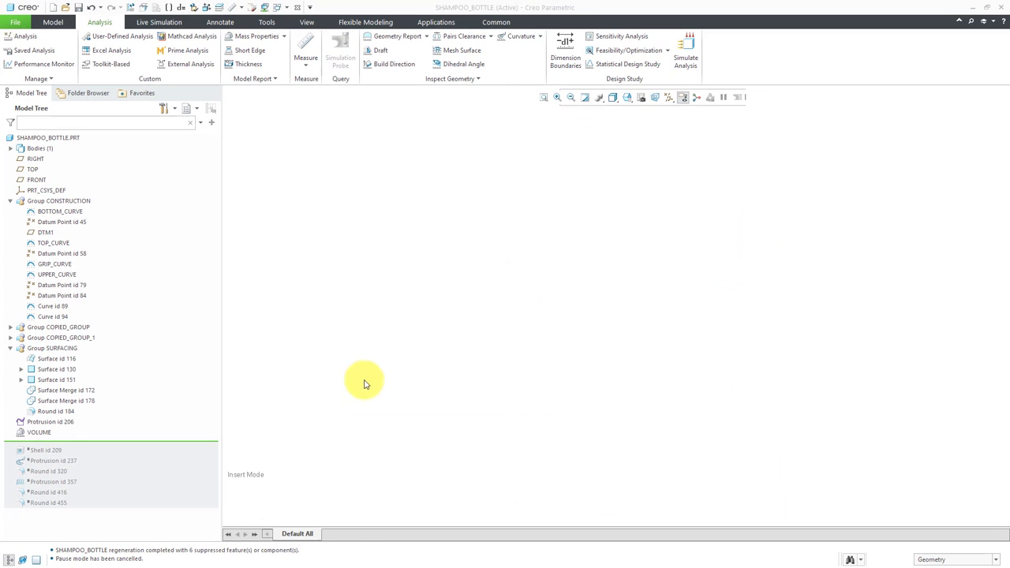
pyautogui.moveTo(217, 140); pyautogui.dragTo(154, 139)
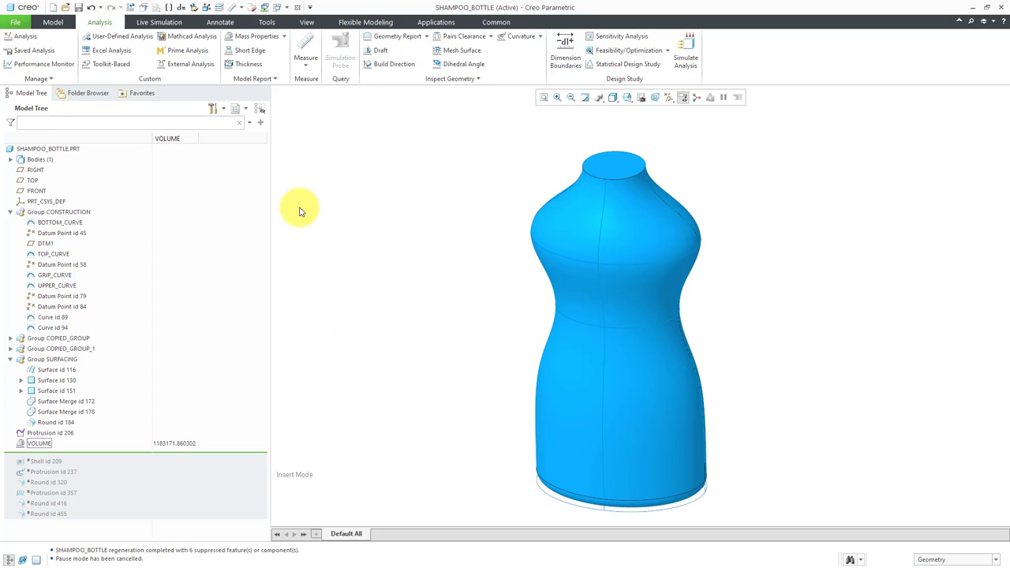
pyautogui.click(268, 23)
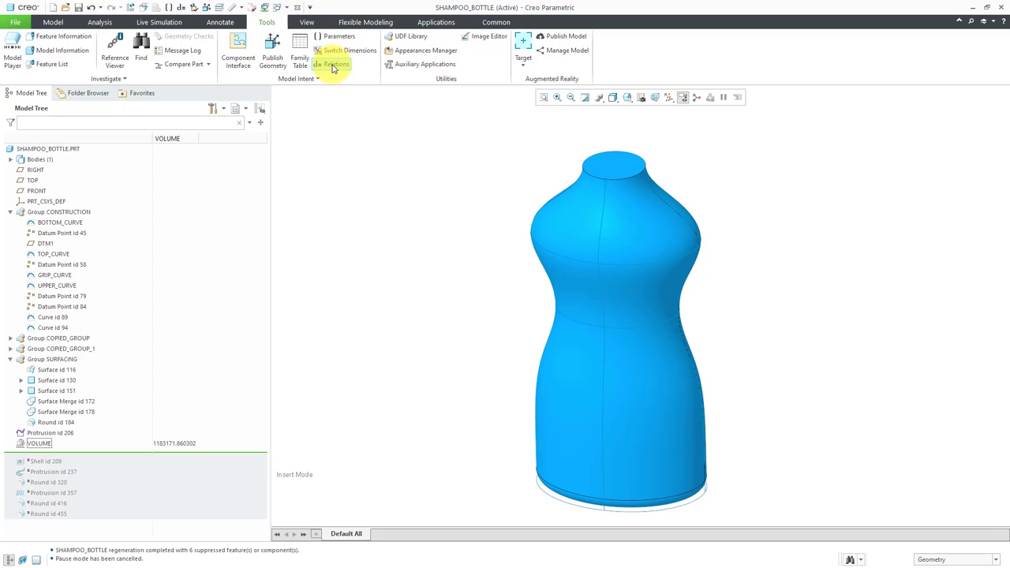
pyautogui.click(54, 24)
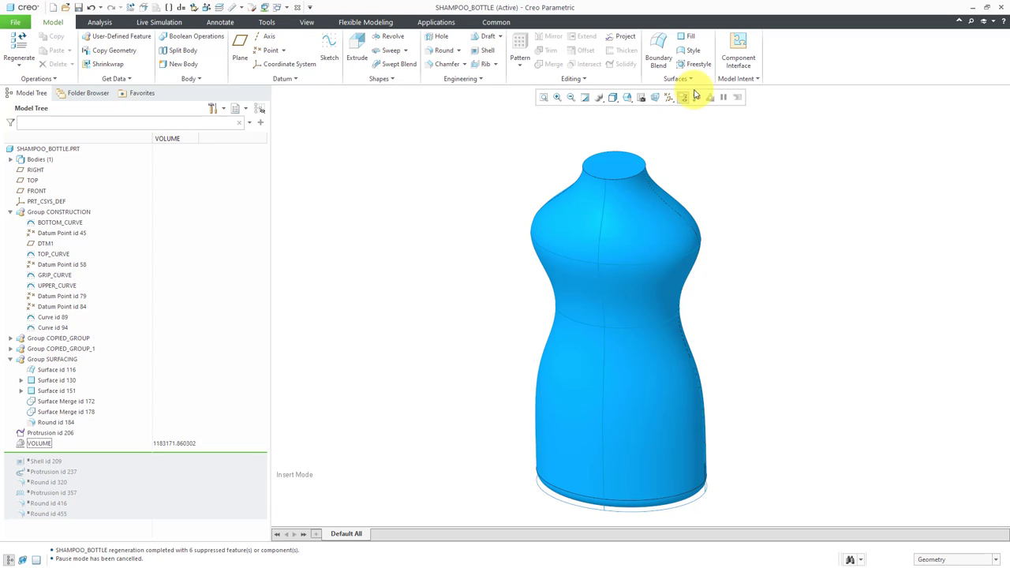
pyautogui.click(745, 82)
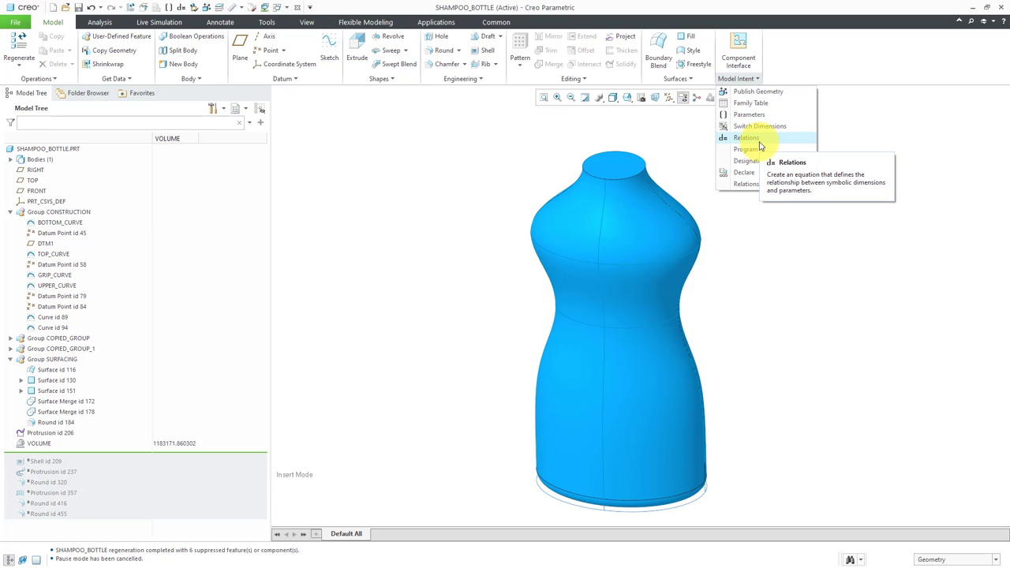
pyautogui.click(395, 167)
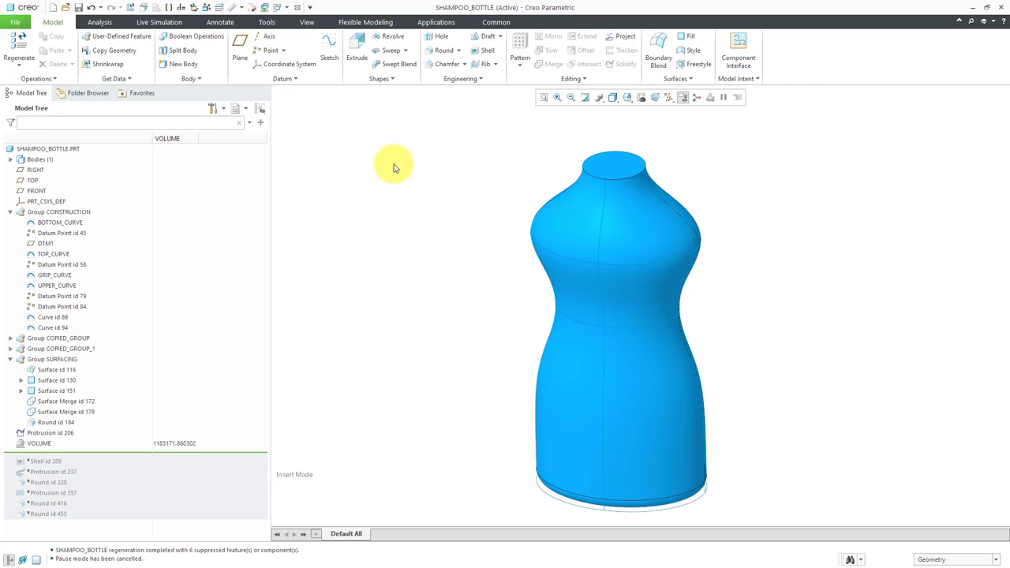
# In Relations, add the comment '/* CONVERT VOLUME TO LITERS' and begin the volume reference
pyautogui.click(181, 9)
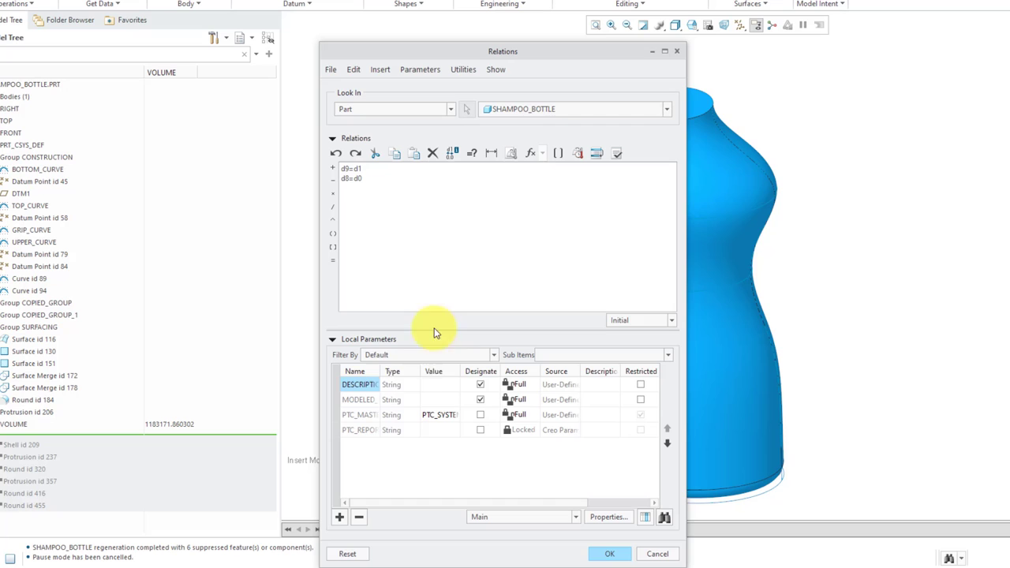
pyautogui.moveTo(382, 370); pyautogui.dragTo(456, 358)
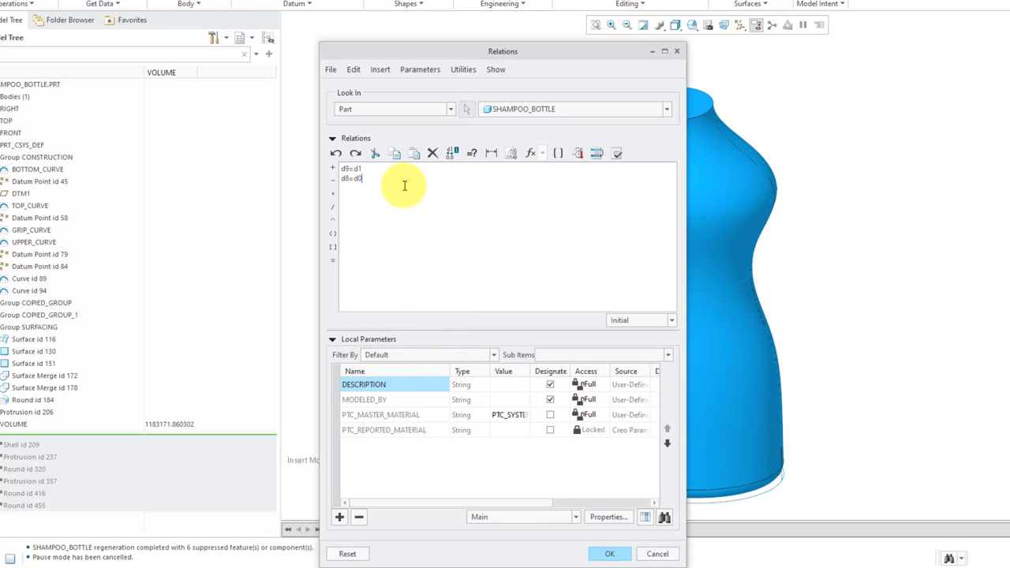
pyautogui.press('Return')
pyautogui.press('Return')
pyautogui.write('/* CONVERT VOLUME TO LITERS')
pyautogui.press('Return')
pyautogui.write('VOLUME')
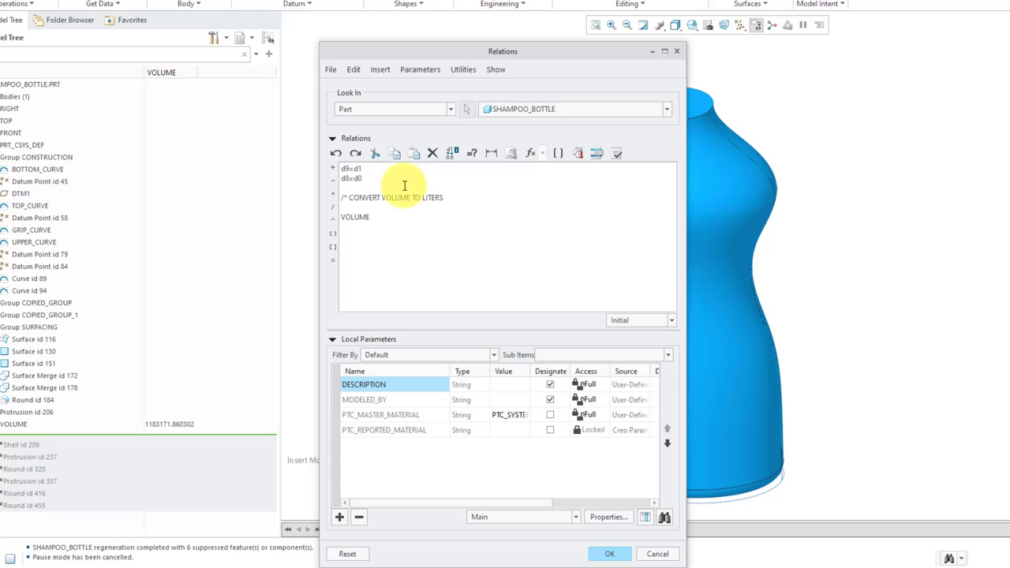
pyautogui.write('=FID_')
pyautogui.write('VOLUME')
# Complete the relation as LIQUID = VOLUME:FID_VOLUME / 1000000
pyautogui.press('Home')
pyautogui.press('Return')
pyautogui.press('Up')
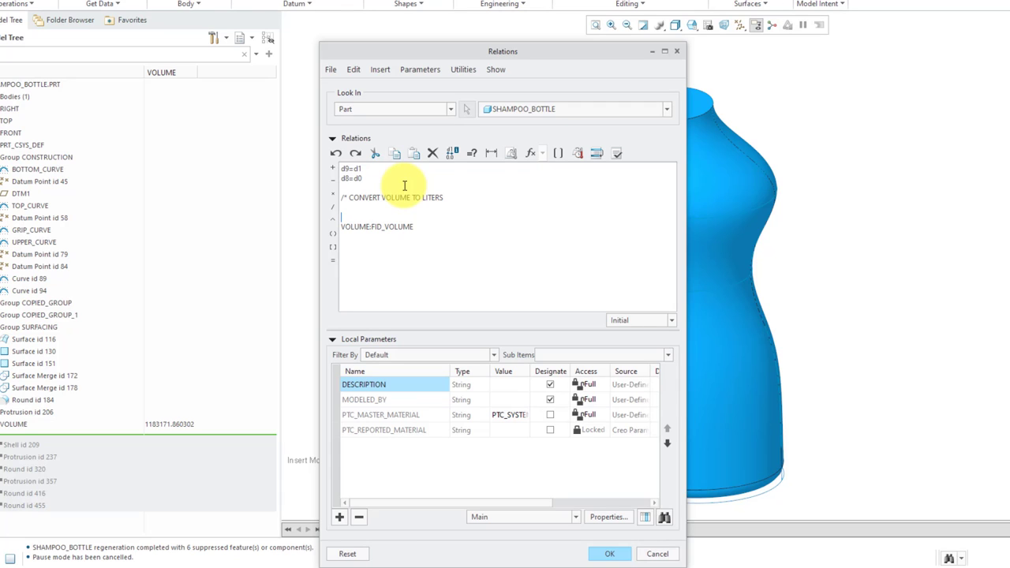
pyautogui.write('LIQUID =')
pyautogui.press('Delete')
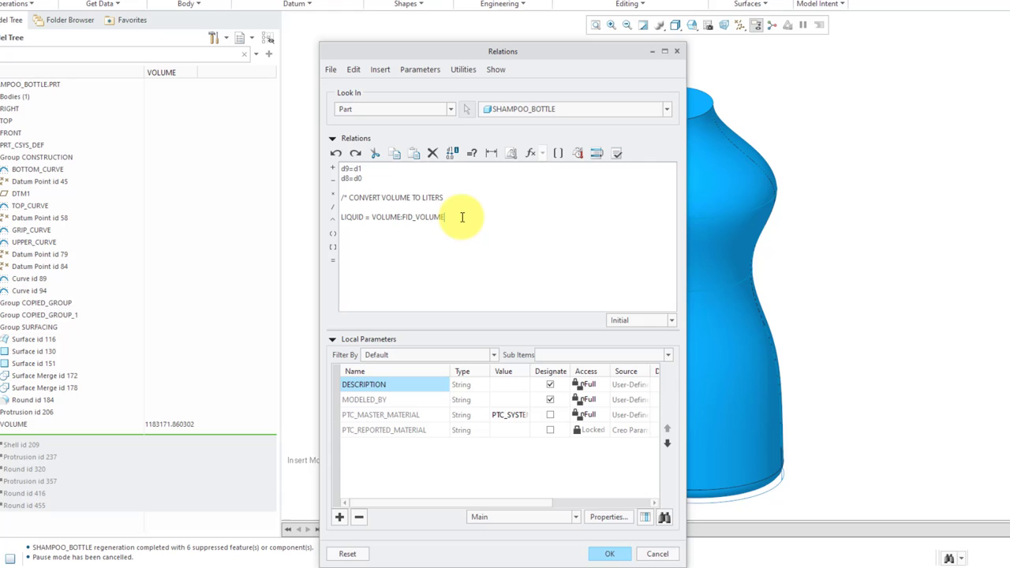
pyautogui.write('/ 1000000')
# Verify the relations and save them, giving LIQUID a value of 1.183172
pyautogui.click(617, 156)
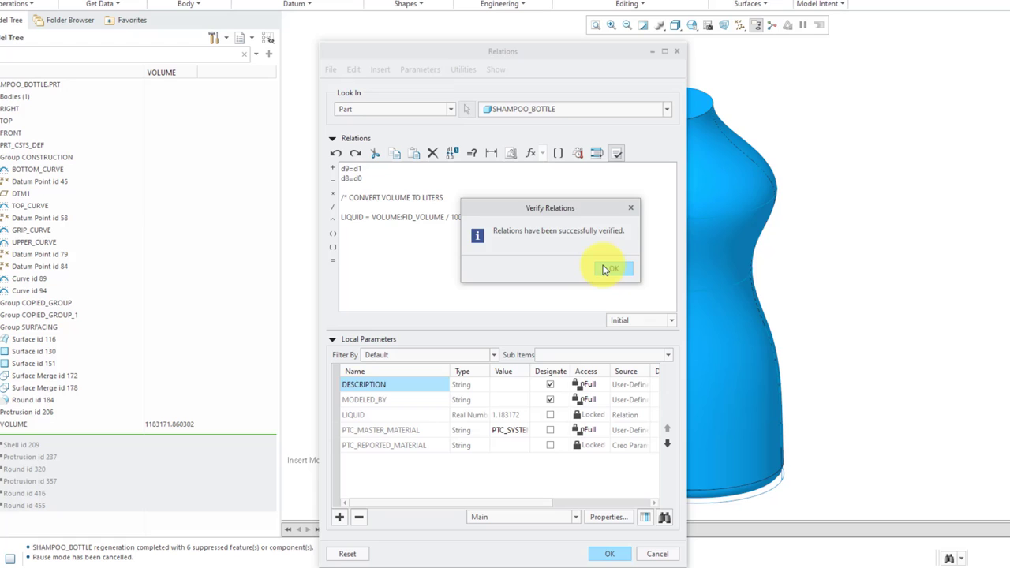
pyautogui.click(609, 268)
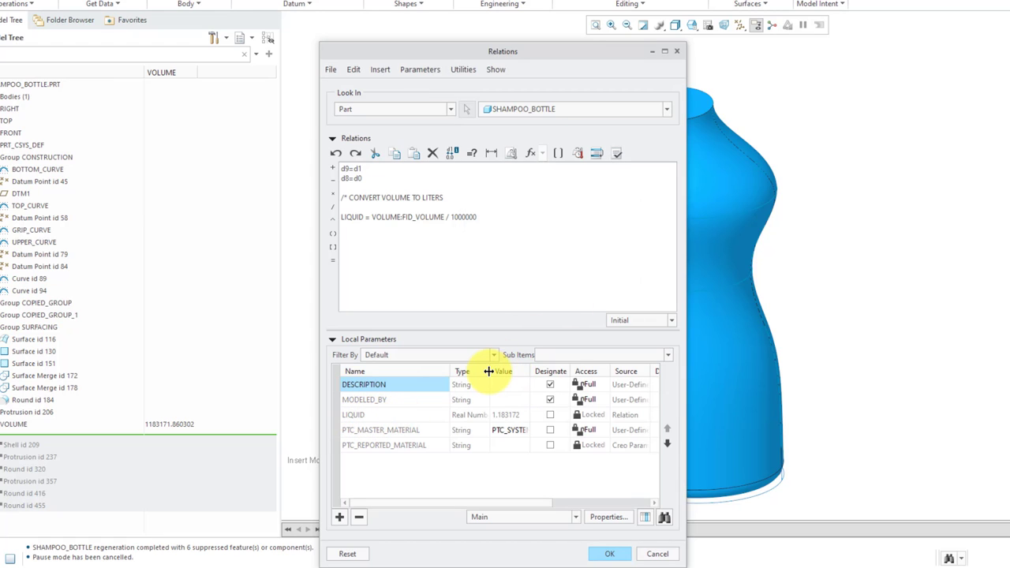
pyautogui.moveTo(487, 372); pyautogui.dragTo(500, 371)
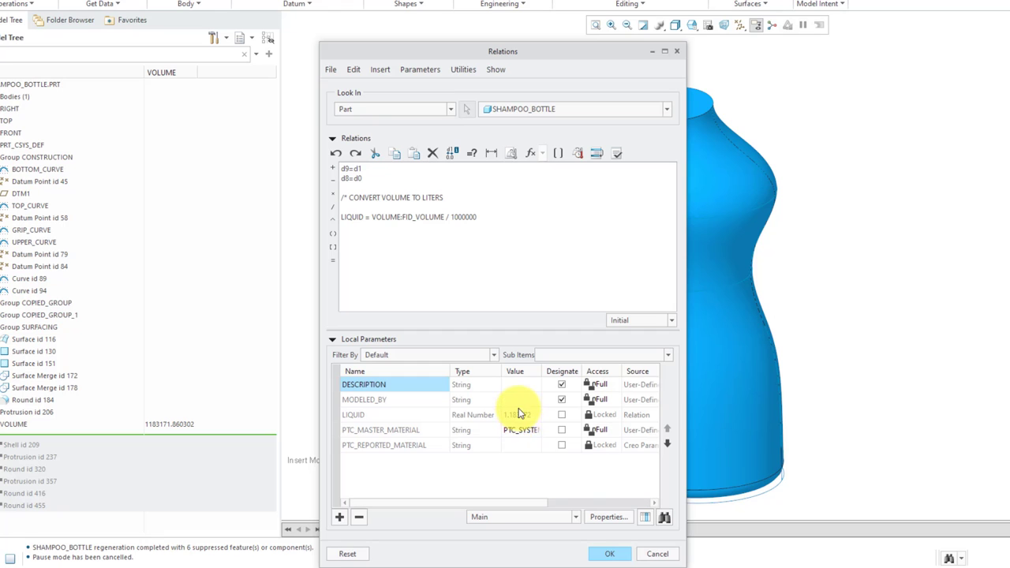
pyautogui.click(605, 550)
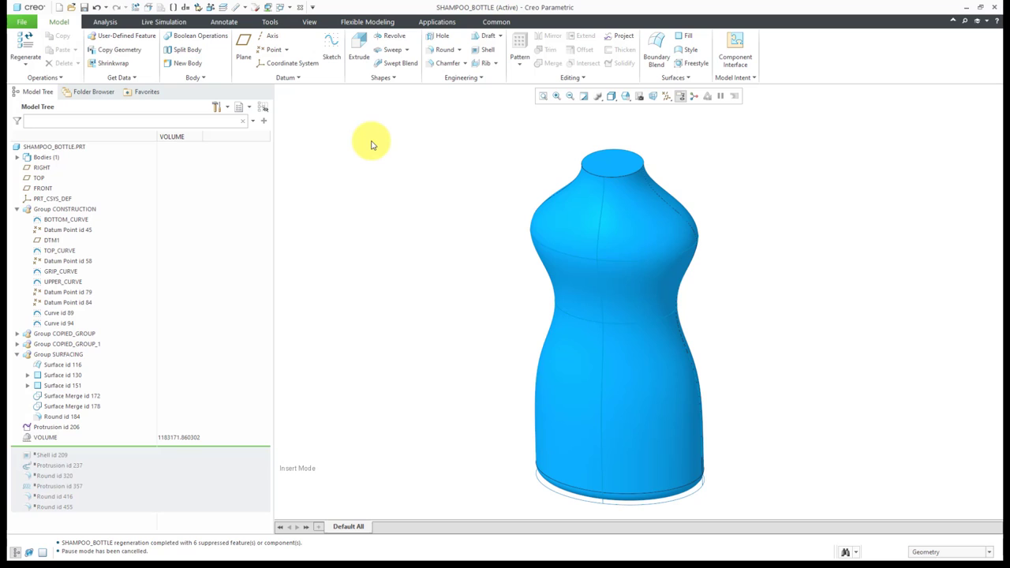
# Place a flat-to-screen note 'VOLUME &LIQUID' at the upper left of the view
pyautogui.click(224, 21)
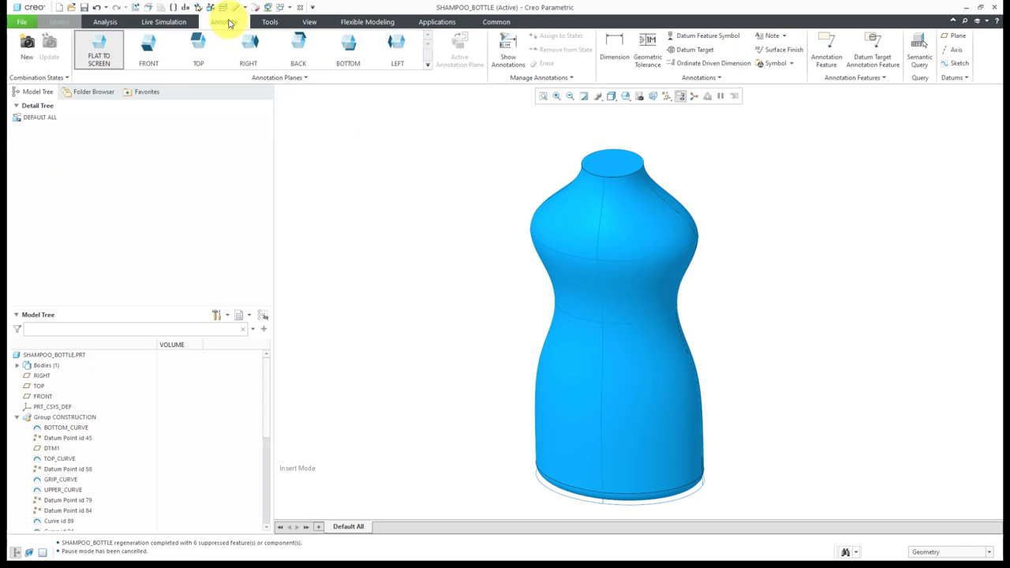
pyautogui.click(99, 52)
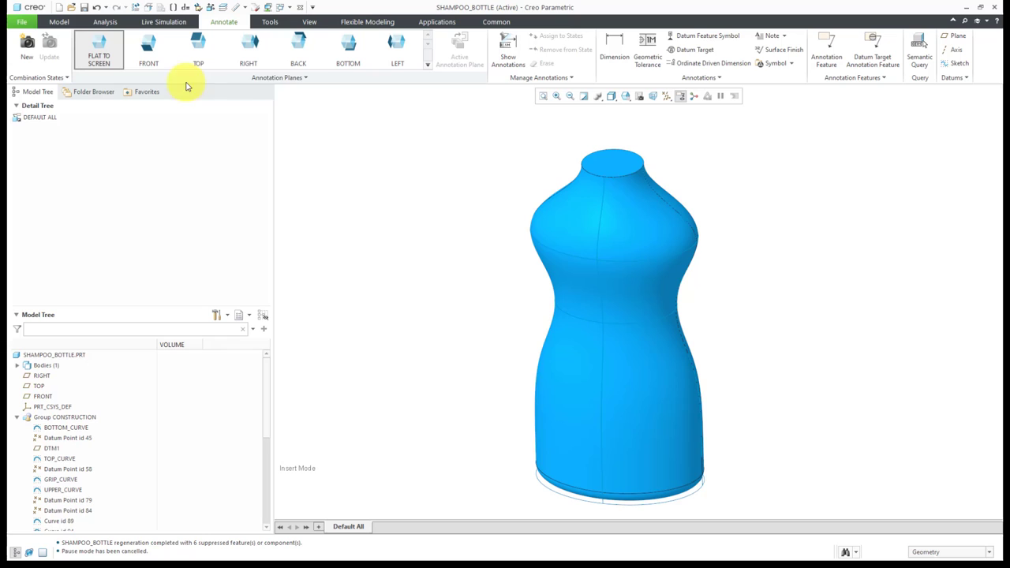
pyautogui.click(769, 36)
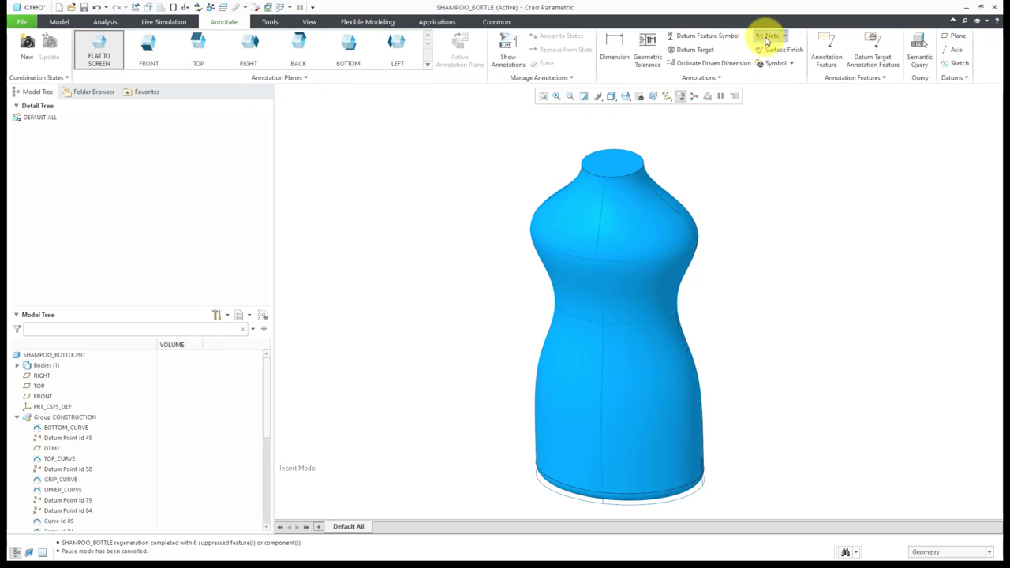
pyautogui.click(306, 133)
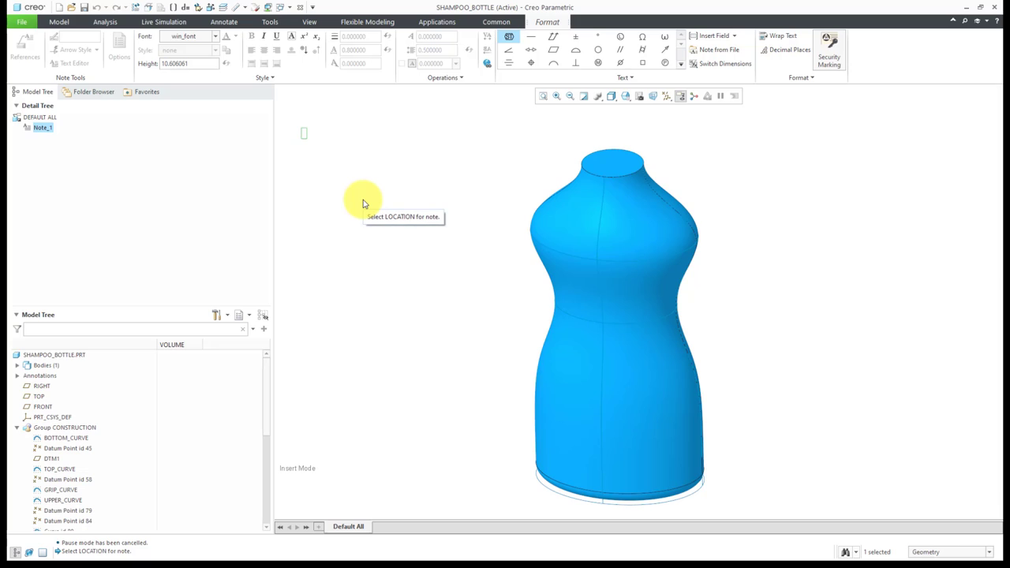
pyautogui.write('VOLUME &LIQUID')
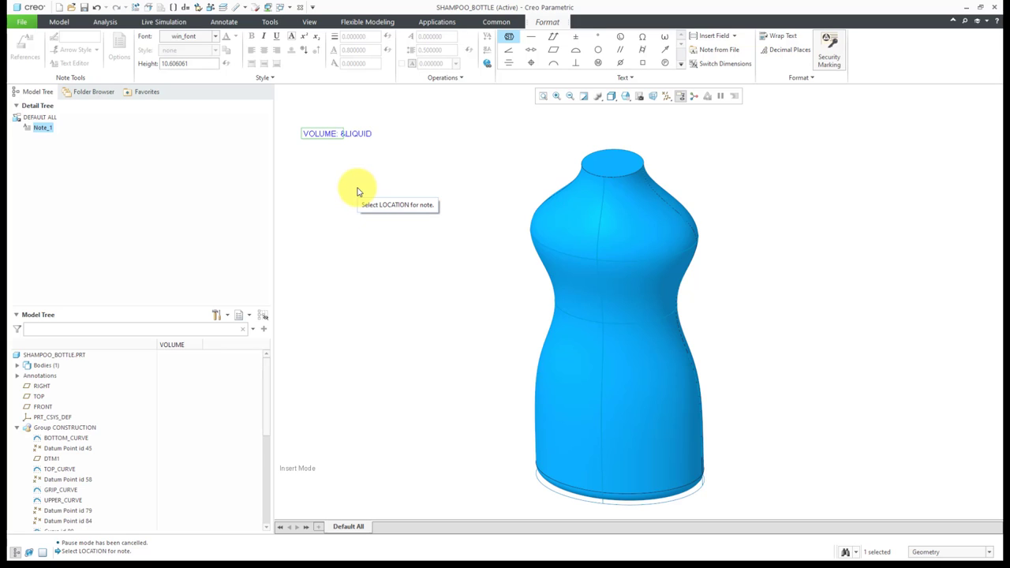
pyautogui.click(360, 179)
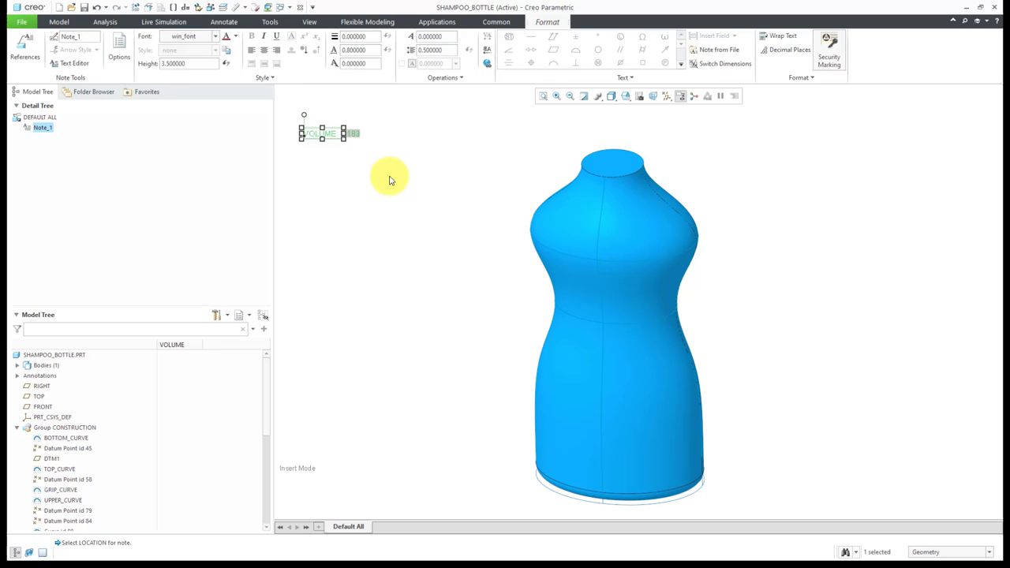
pyautogui.click(388, 179)
# Edit the note text to append ' L' so it reads VOLUME: 1.183 L
pyautogui.click(354, 135)
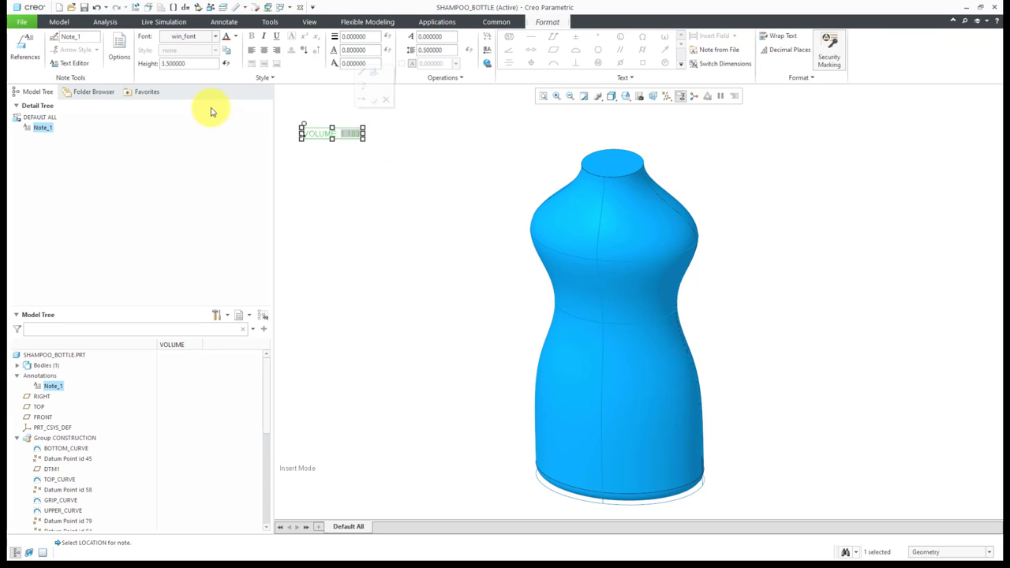
pyautogui.click(75, 64)
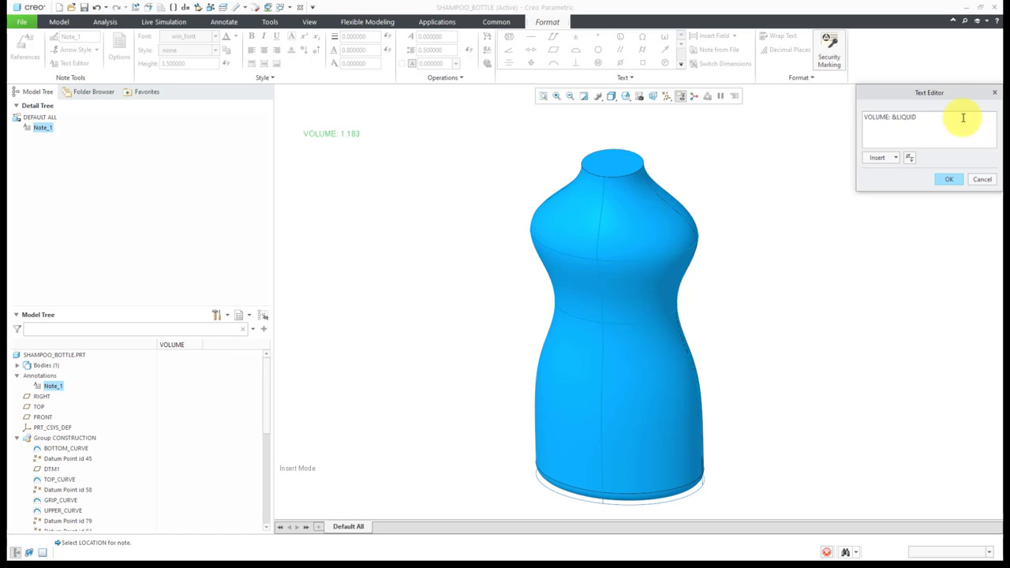
pyautogui.write('L')
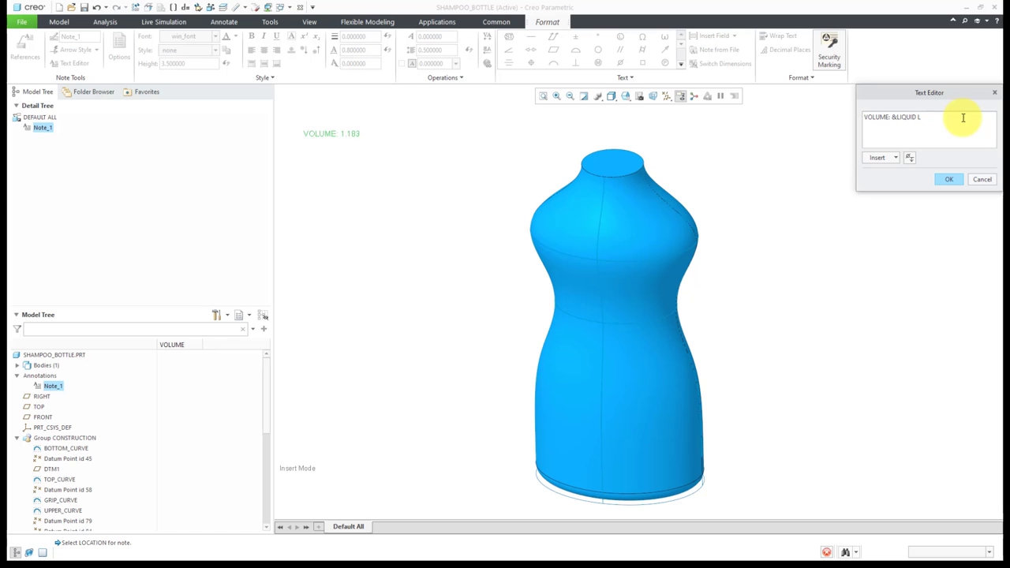
pyautogui.click(949, 179)
pyautogui.click(424, 187)
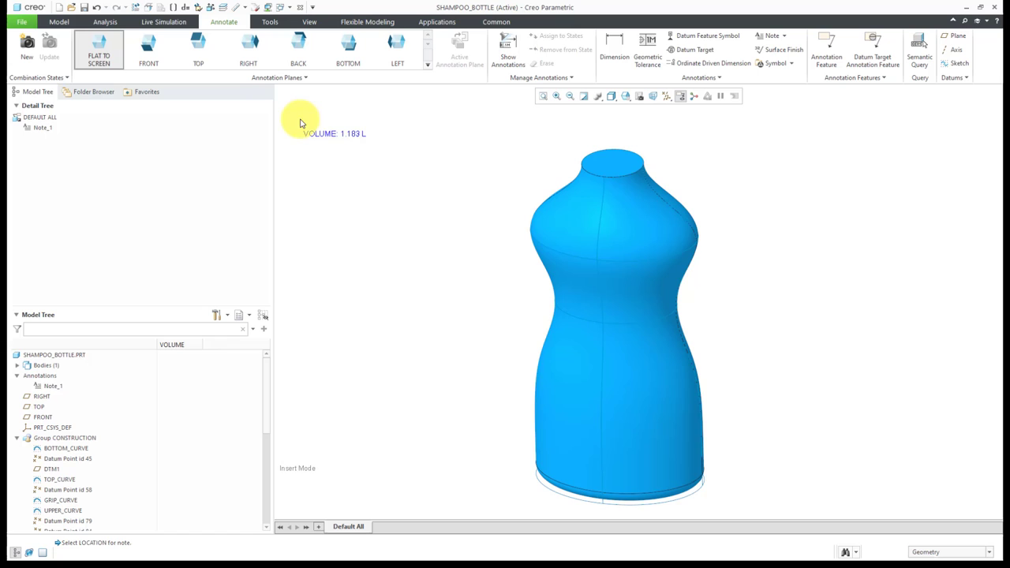
# Set the note's text height to 10
pyautogui.click(320, 136)
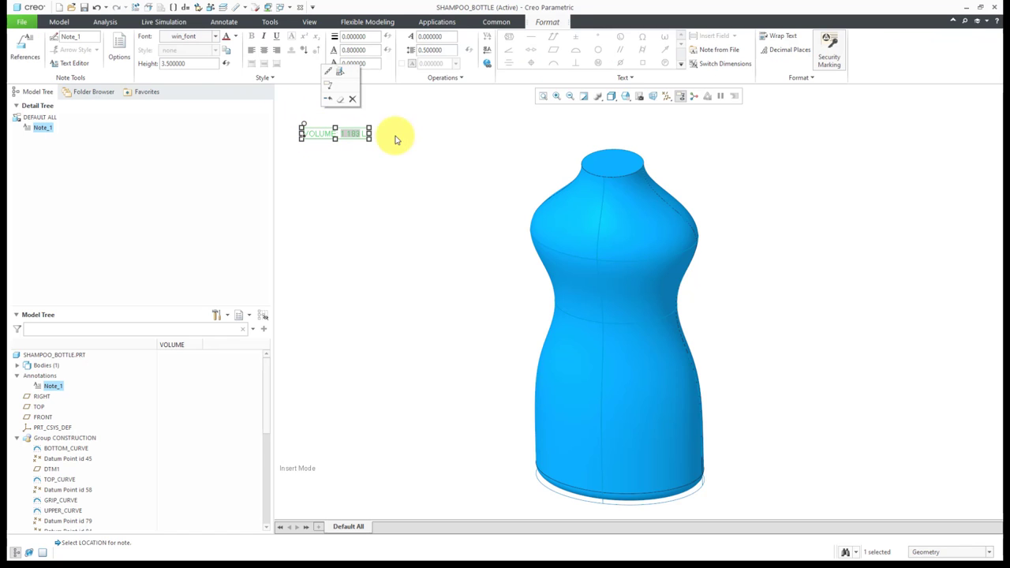
pyautogui.doubleClick(199, 66)
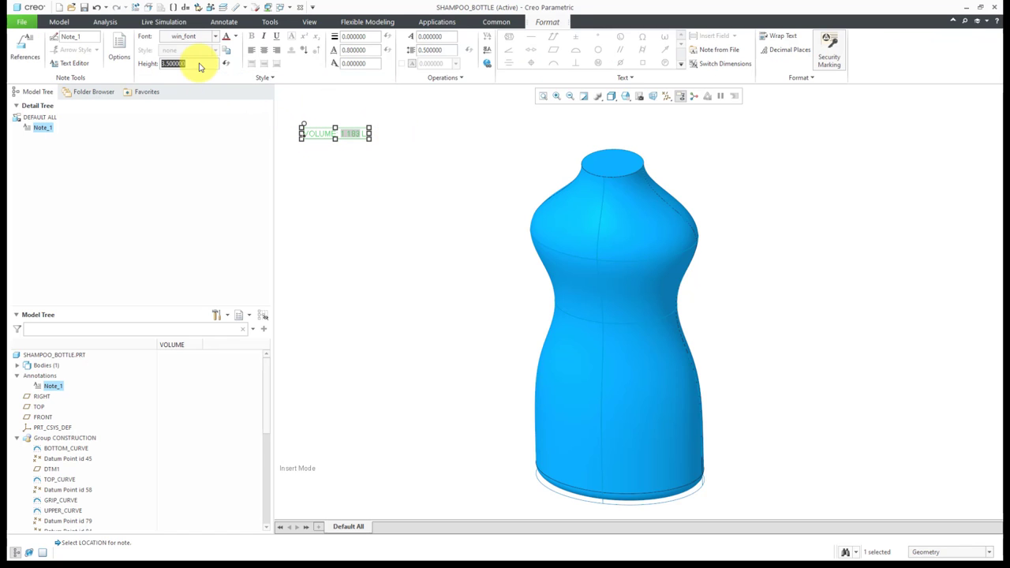
pyautogui.write('10')
pyautogui.press('Return')
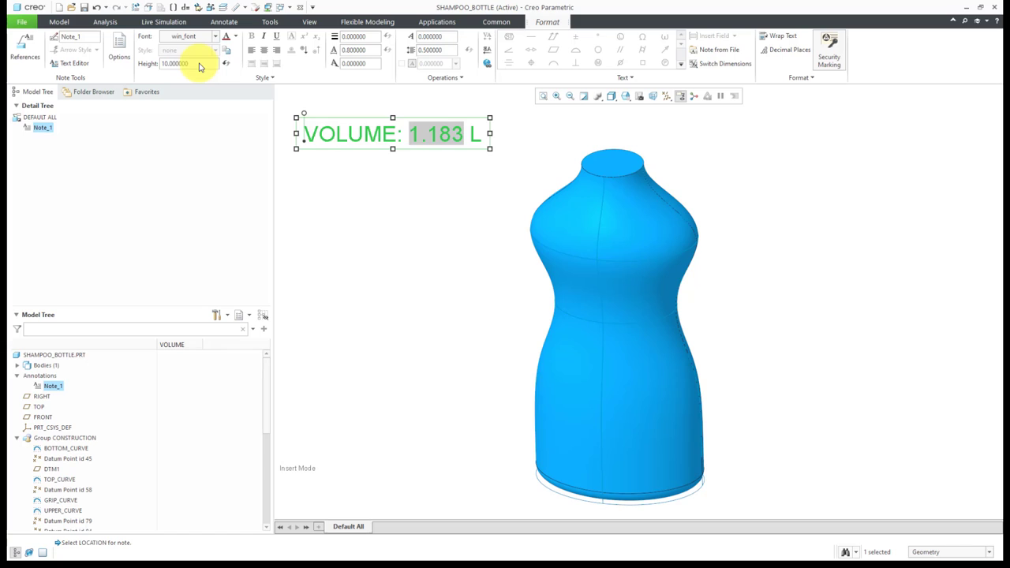
pyautogui.click(372, 207)
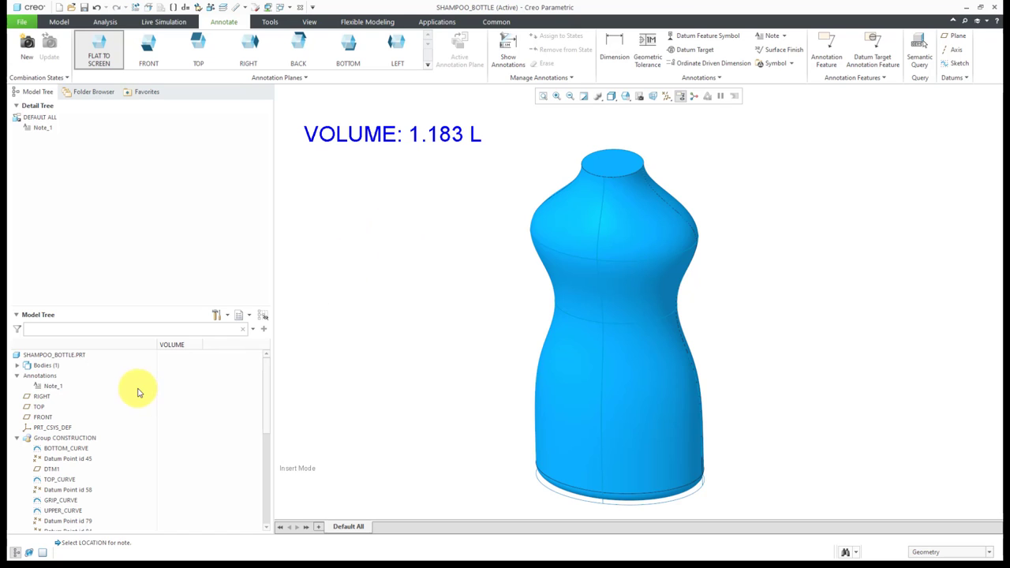
# Start an Optimization/Feasibility study and switch it to a Feasibility study named FEAS2
pyautogui.click(59, 21)
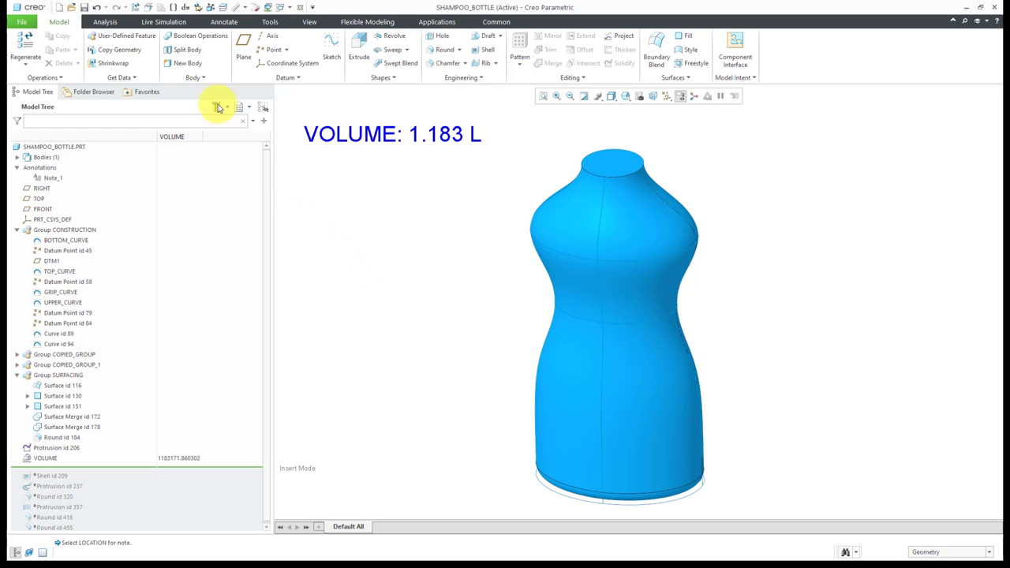
pyautogui.click(111, 22)
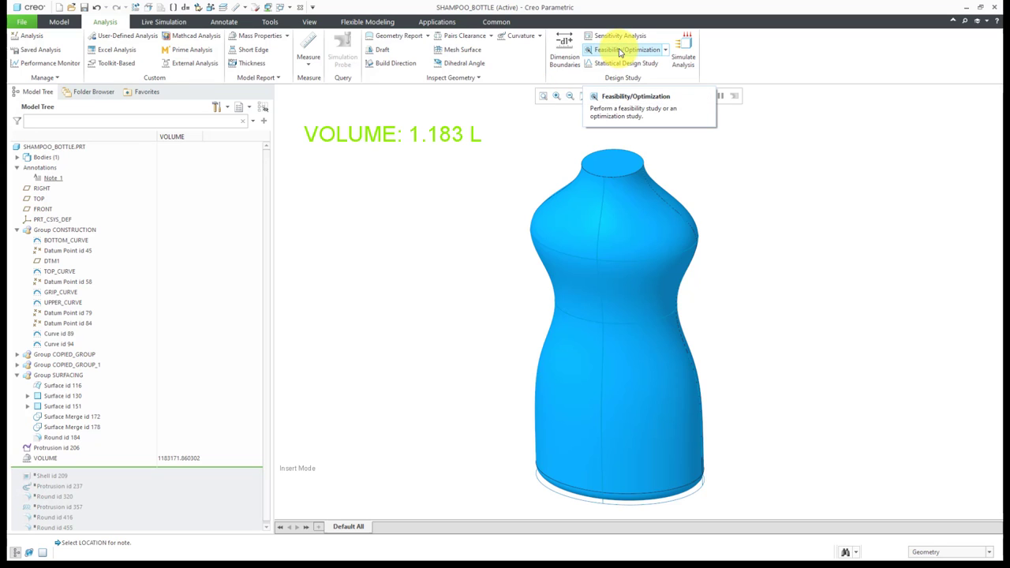
pyautogui.click(621, 50)
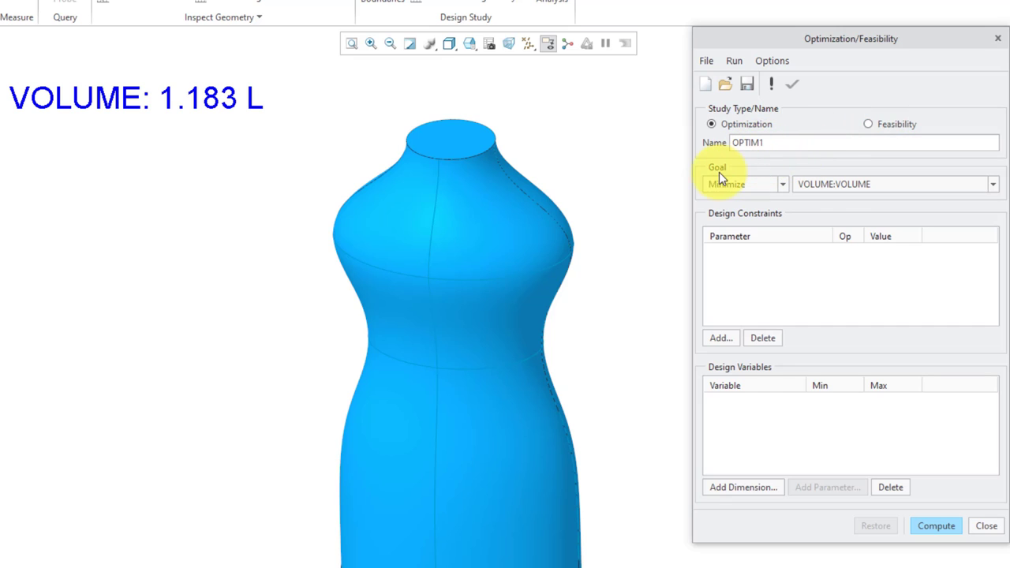
pyautogui.click(783, 187)
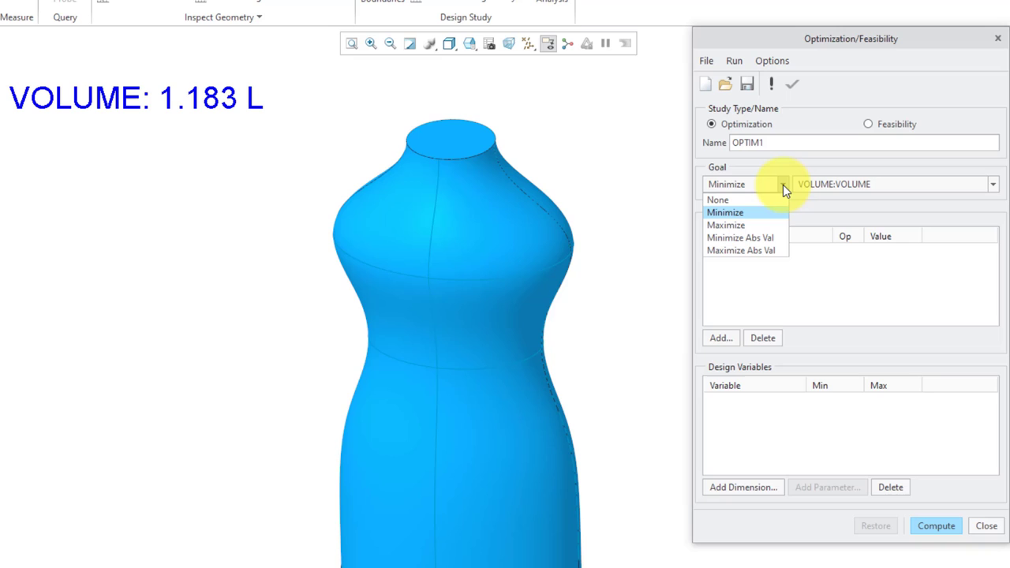
pyautogui.click(783, 185)
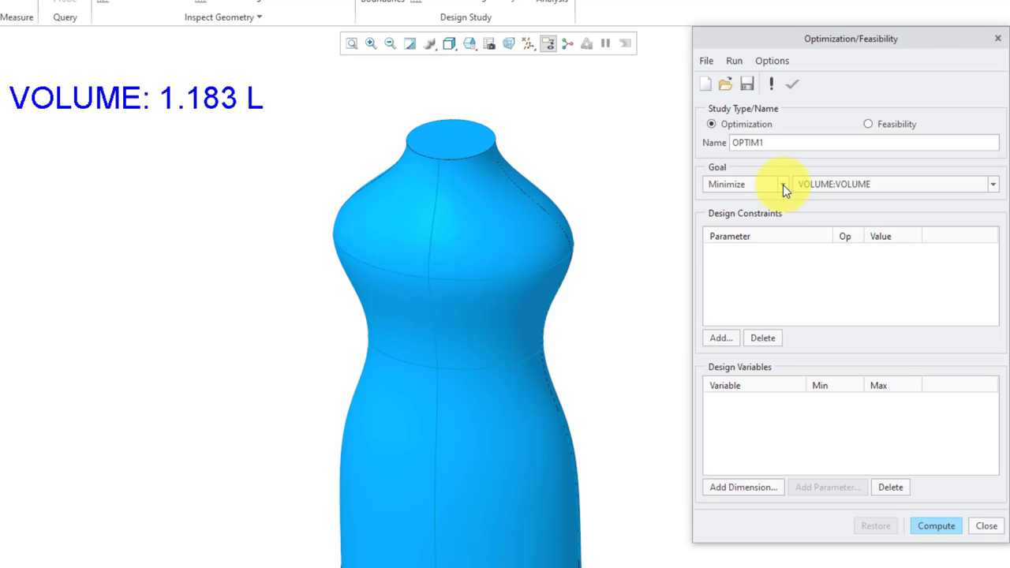
pyautogui.click(869, 125)
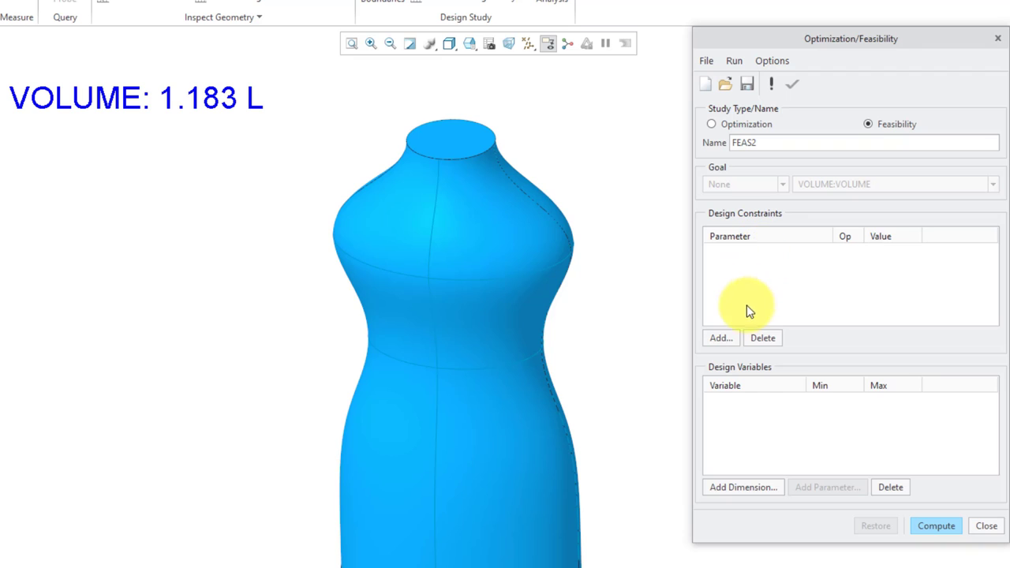
# Add the design constraint VOLUME:VOLUME set to 1000000 and cancel the extra constraint window
pyautogui.click(722, 339)
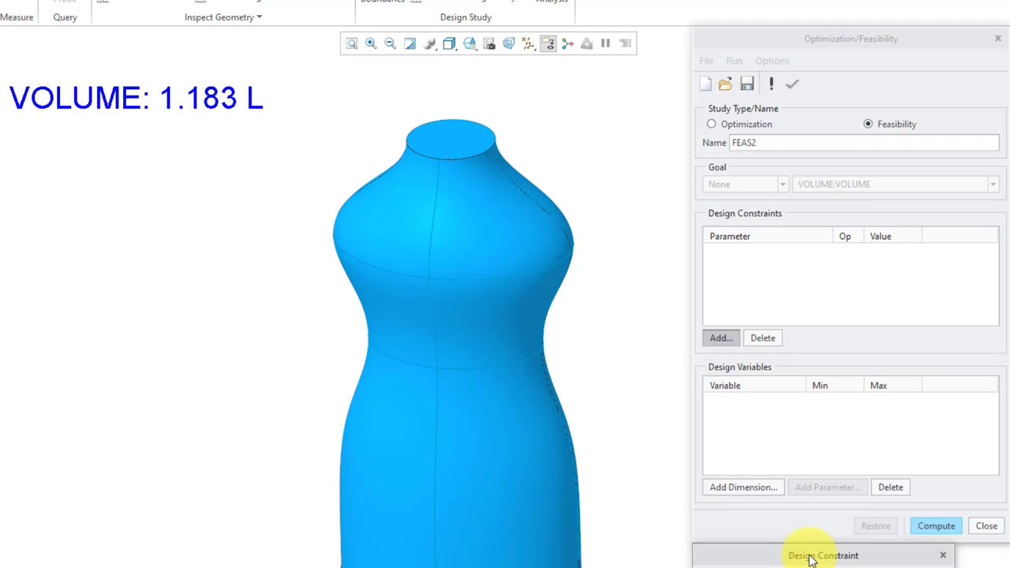
pyautogui.moveTo(811, 557); pyautogui.dragTo(446, 249)
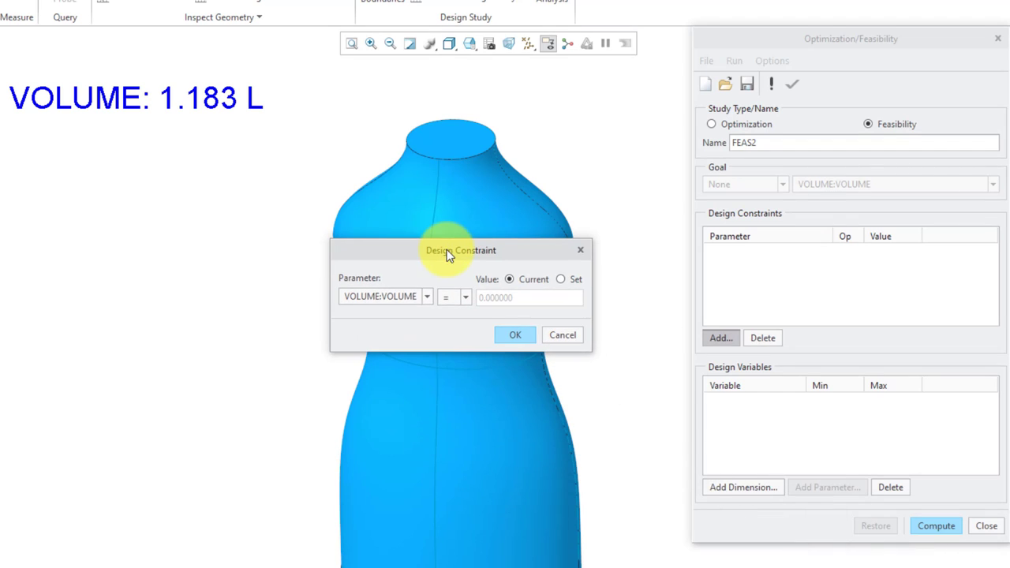
pyautogui.click(426, 297)
pyautogui.click(426, 298)
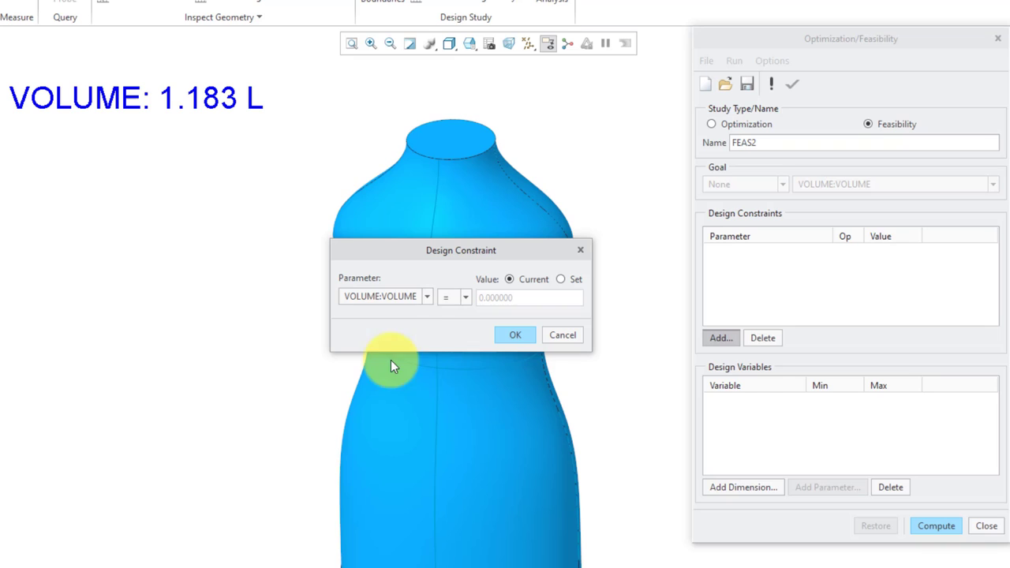
pyautogui.click(559, 279)
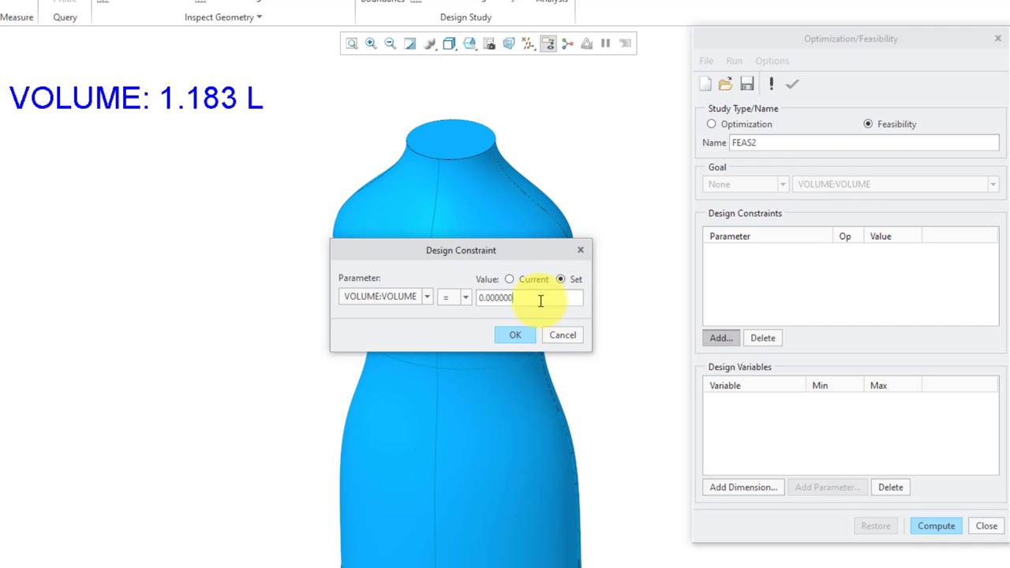
pyautogui.doubleClick(540, 300)
pyautogui.write('1000000')
pyautogui.click(513, 337)
pyautogui.moveTo(804, 552); pyautogui.dragTo(468, 220)
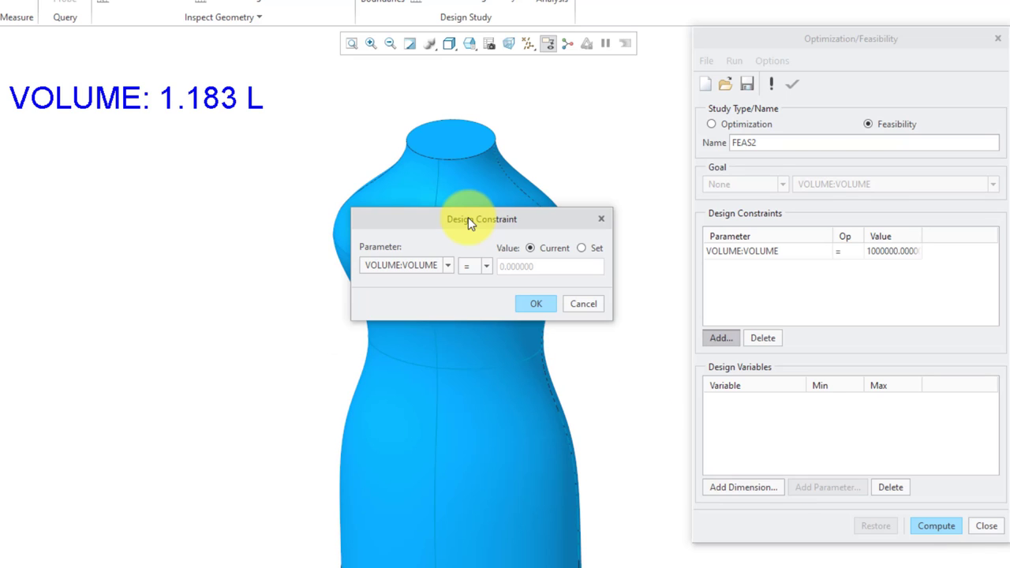
pyautogui.click(589, 307)
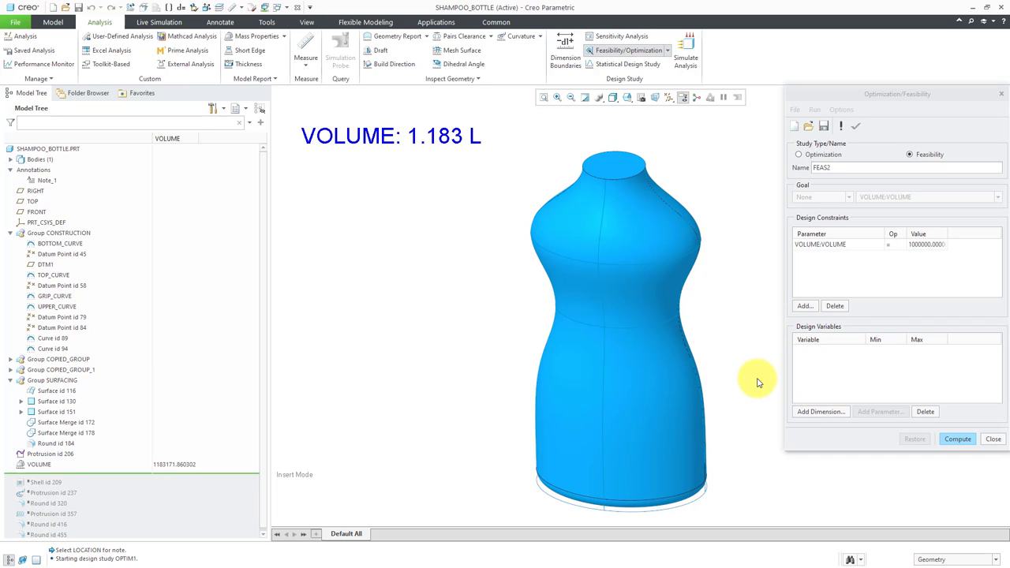
# Add BOTTOM_CURVE's Rx55 and Ry40 base radii as design variables d0 and d1
pyautogui.click(825, 414)
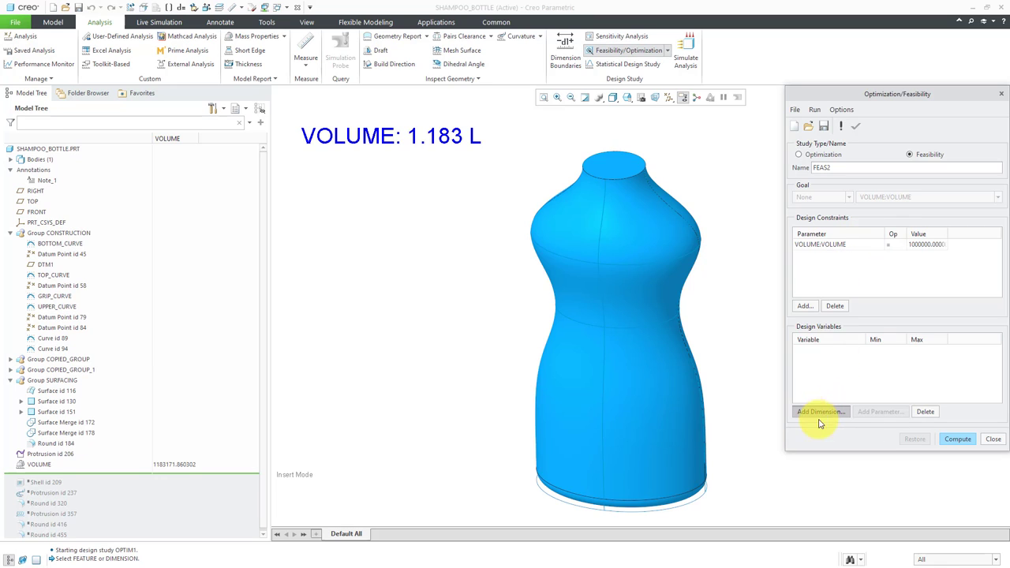
pyautogui.click(60, 246)
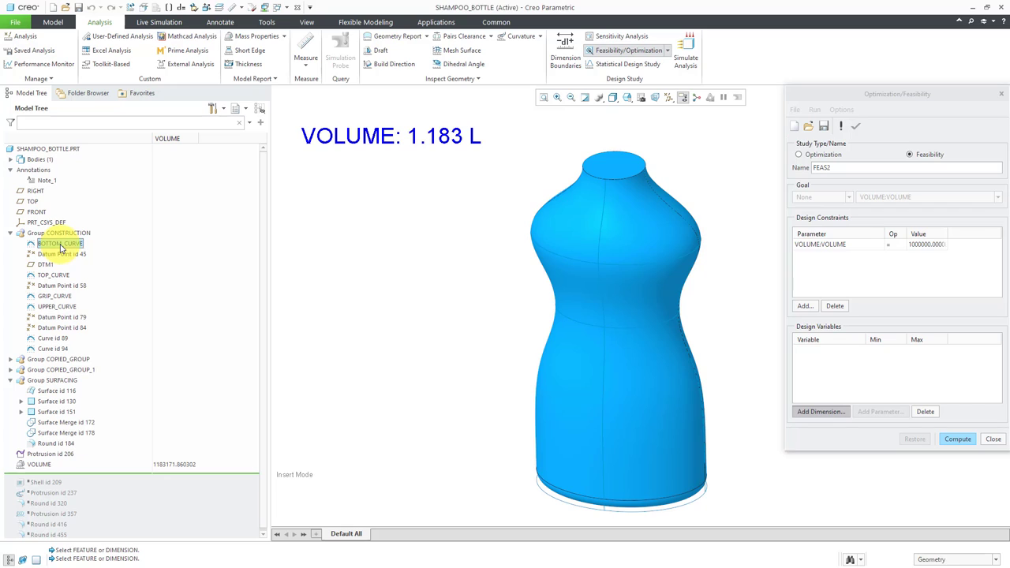
pyautogui.click(652, 458)
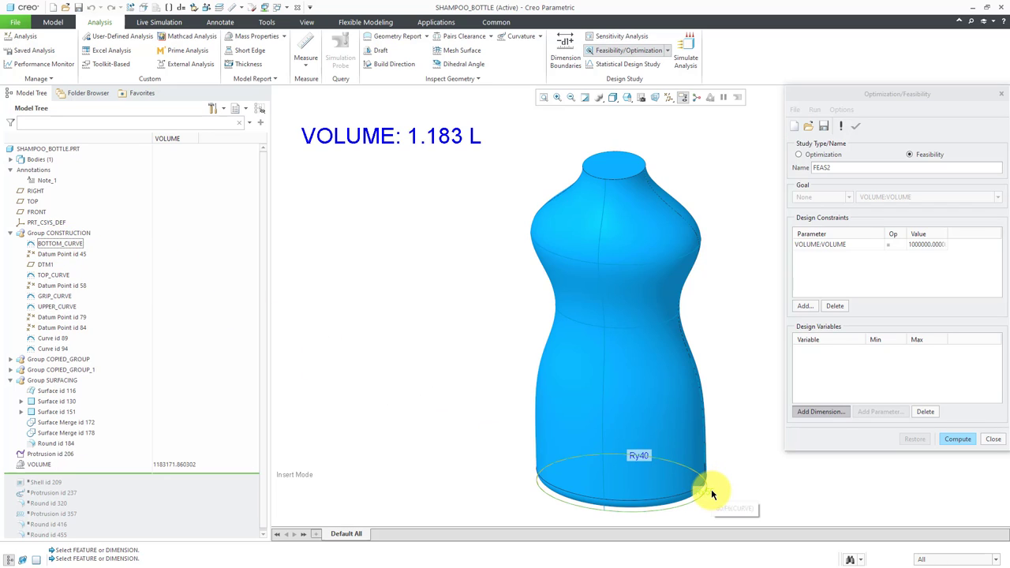
pyautogui.click(711, 494)
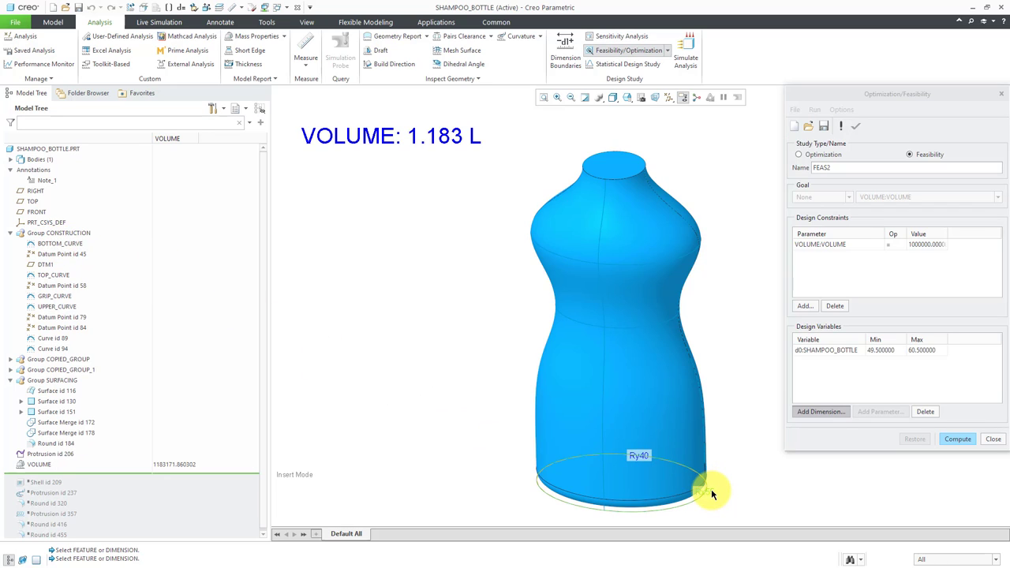
pyautogui.click(647, 459)
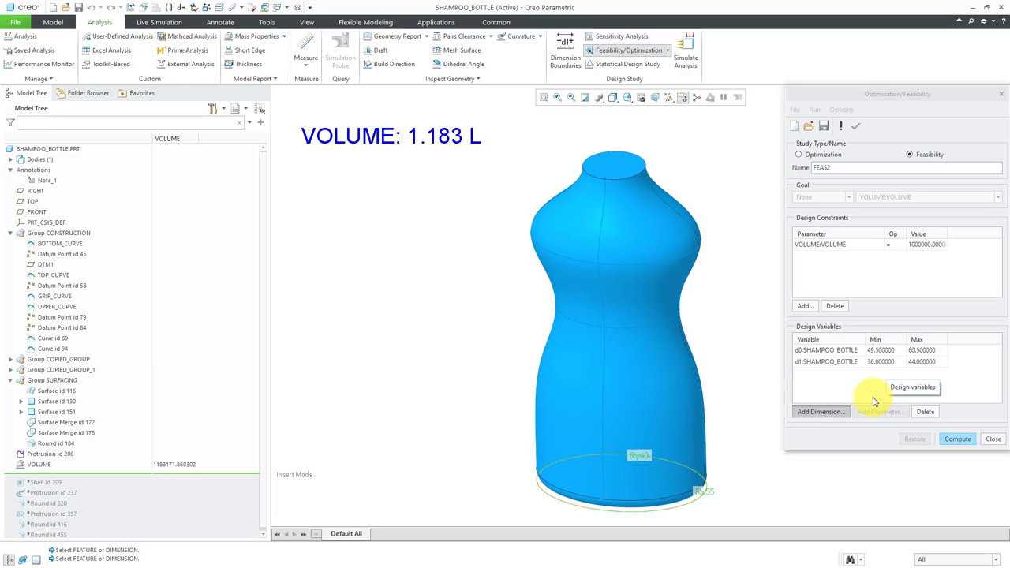
# Set d0's range to 45–65 and d1's range to 30–40
pyautogui.click(882, 351)
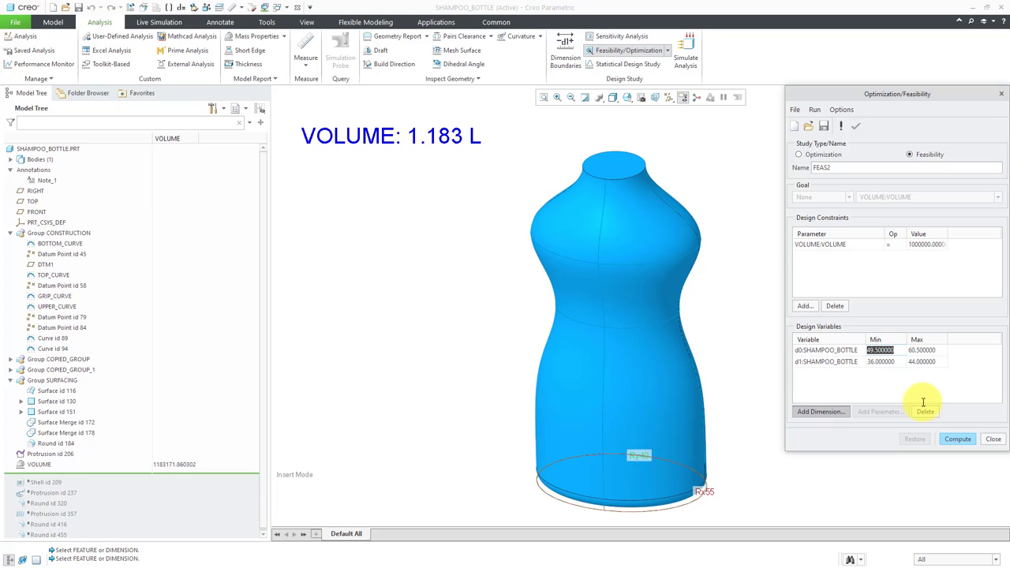
pyautogui.write('45')
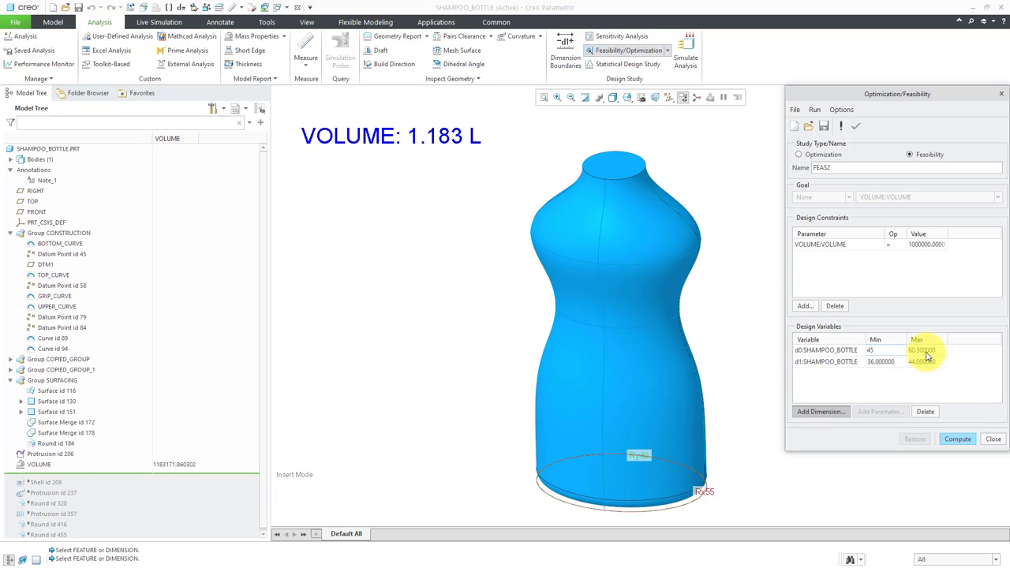
pyautogui.click(920, 350)
pyautogui.write('6')
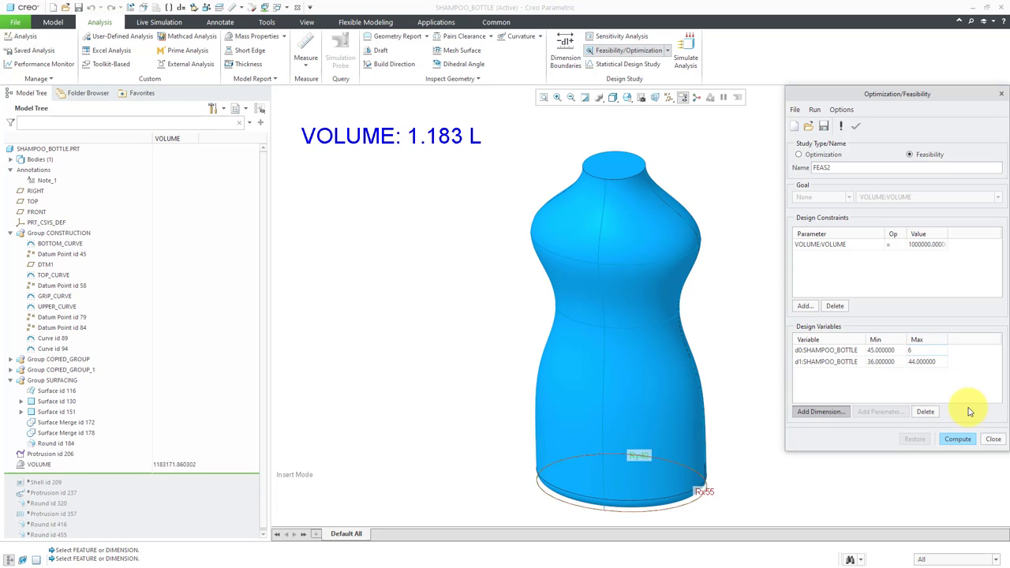
pyautogui.write('5')
pyautogui.click(884, 363)
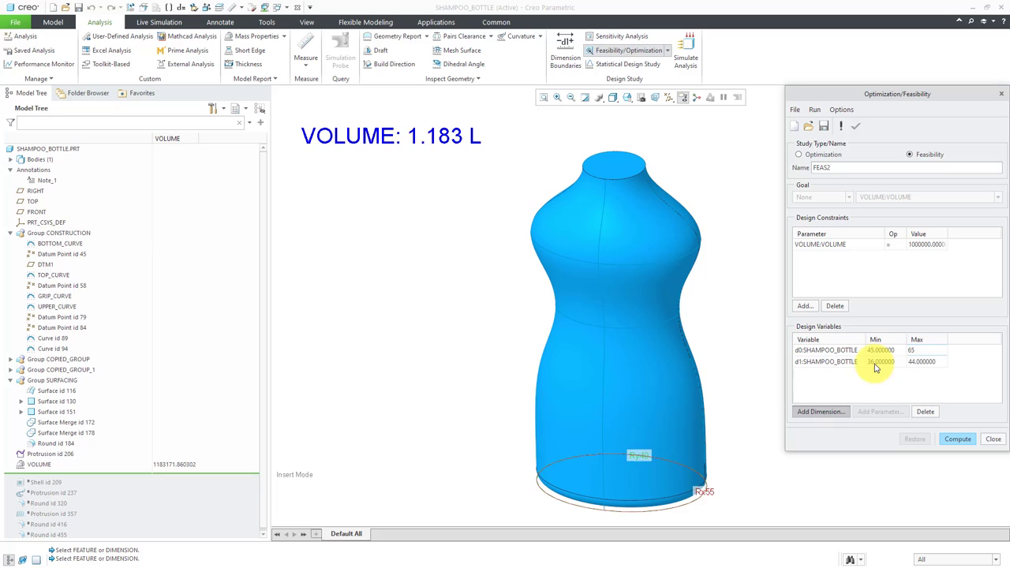
pyautogui.click(875, 363)
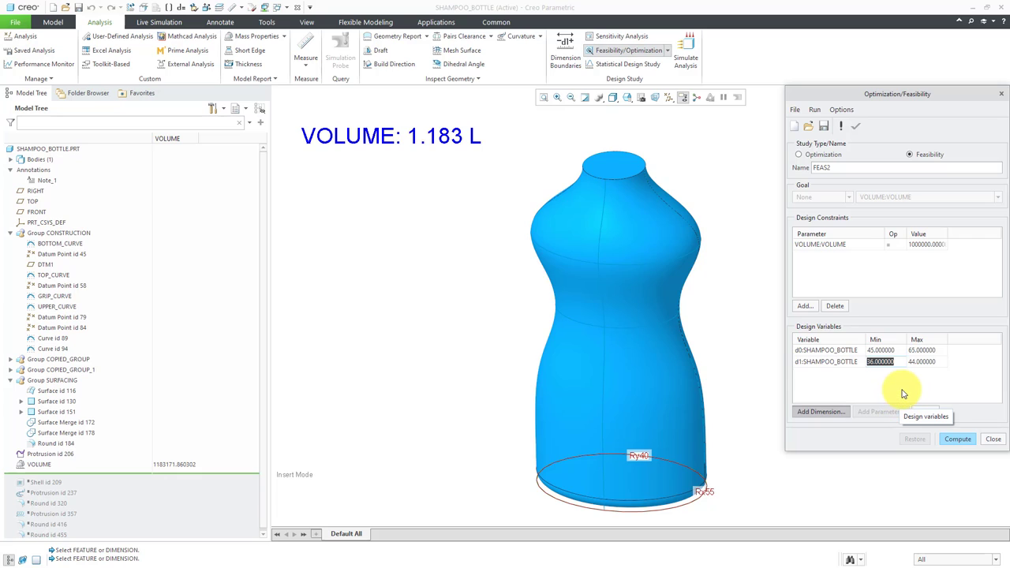
pyautogui.write('30')
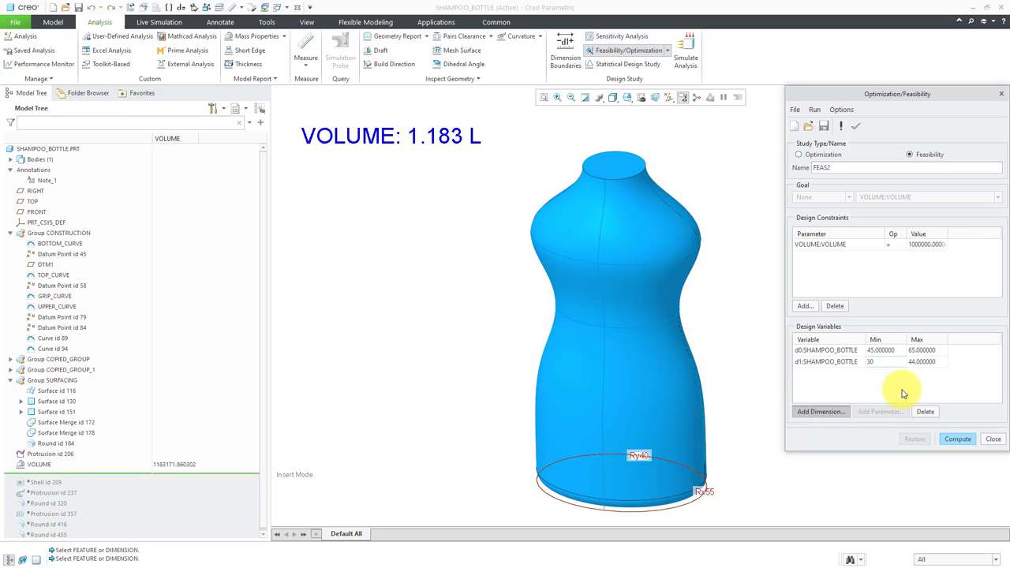
pyautogui.click(935, 361)
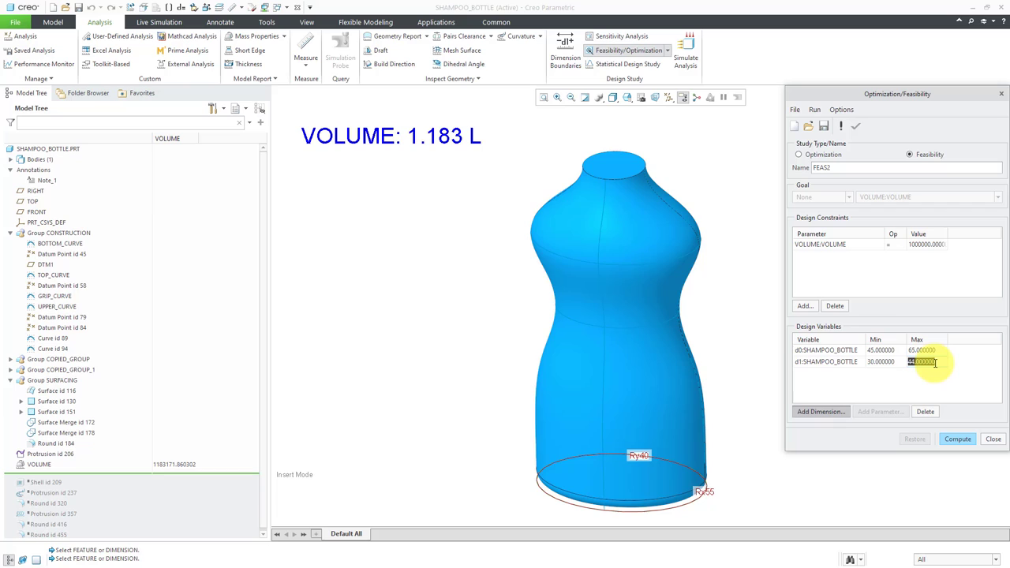
pyautogui.write('4')
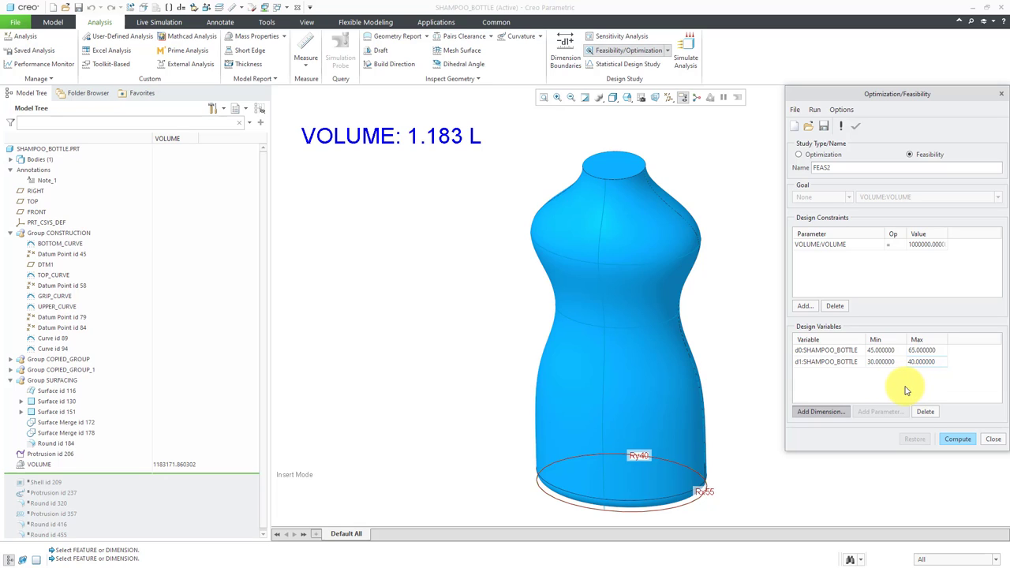
# Compute the feasibility study until it solves at 1.003 L with base radii 46.865 and 37.172
pyautogui.click(961, 440)
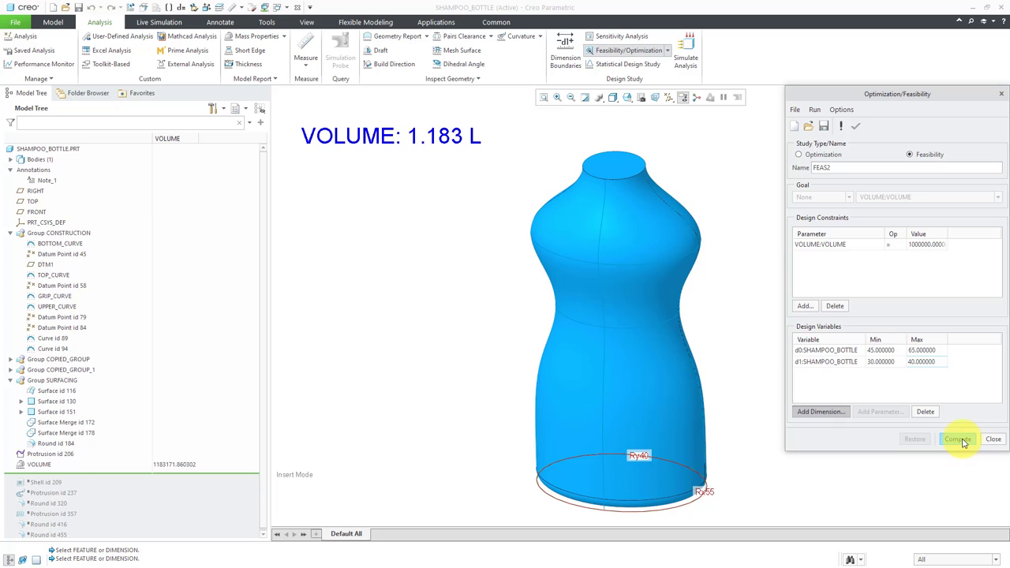
pyautogui.click(645, 457)
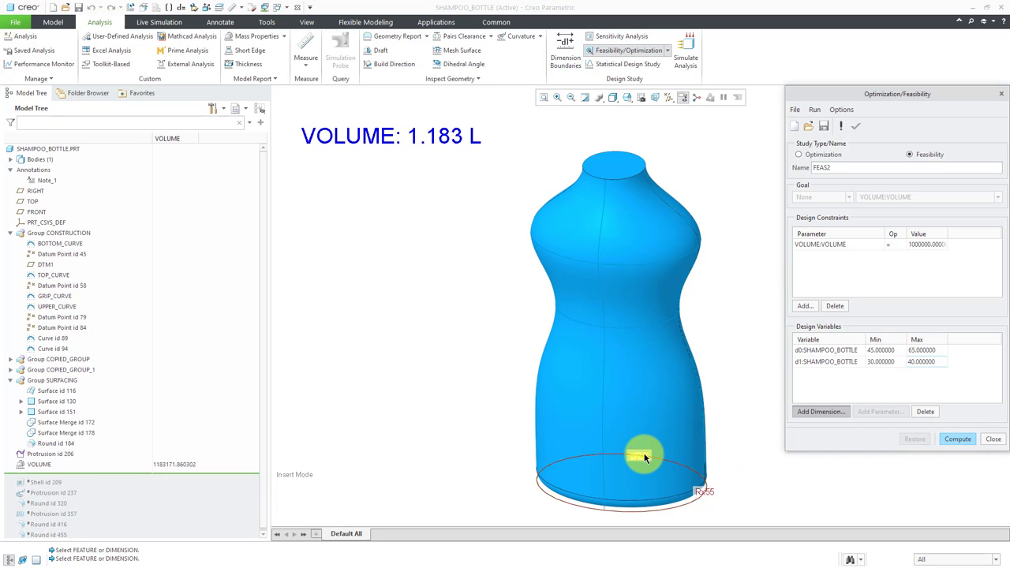
pyautogui.click(947, 441)
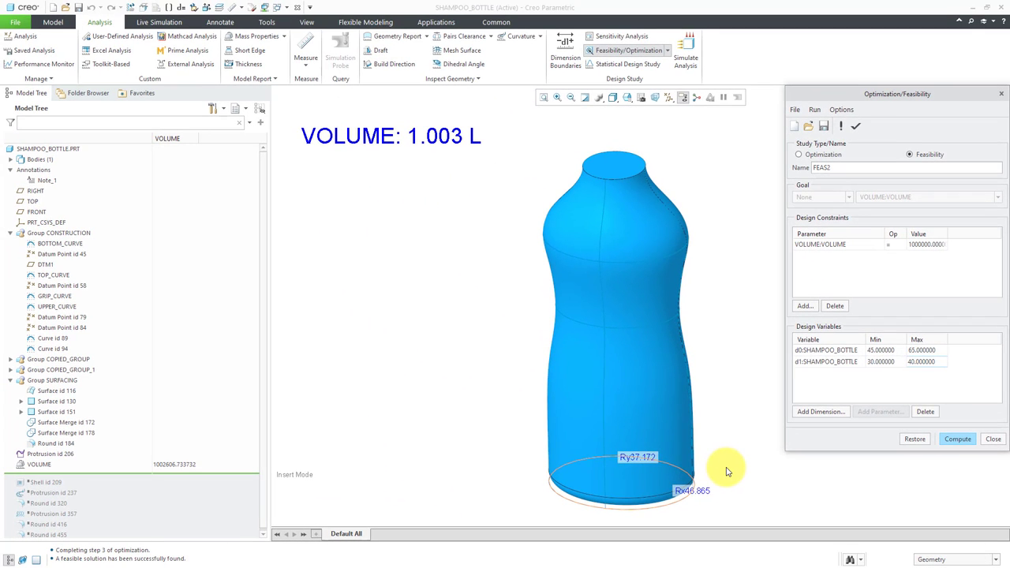
# Save the solved study as feature ONE_LITER, close the study, and switch to Annotate
pyautogui.click(856, 128)
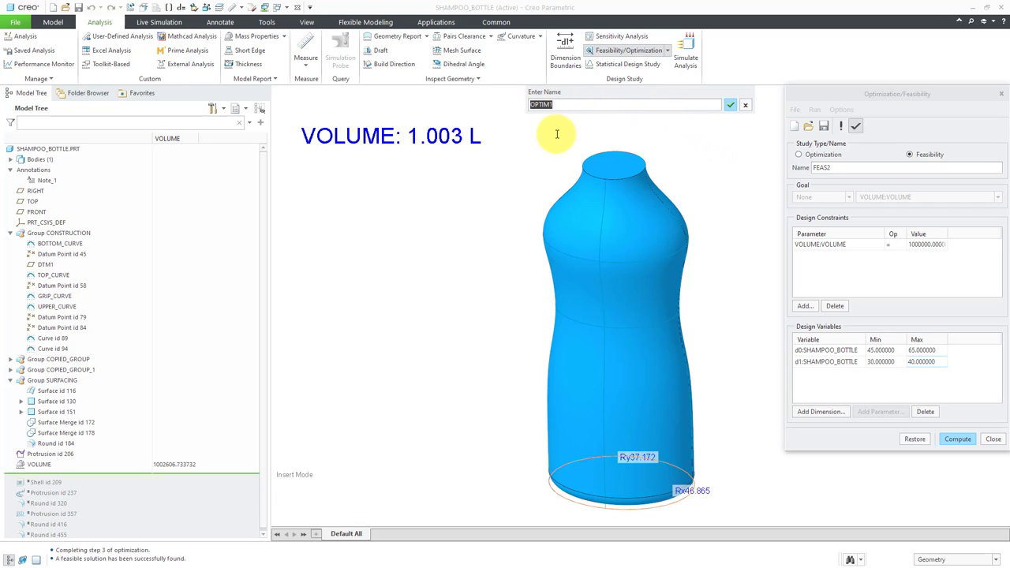
pyautogui.write('ONE_LITER')
pyautogui.press('Return')
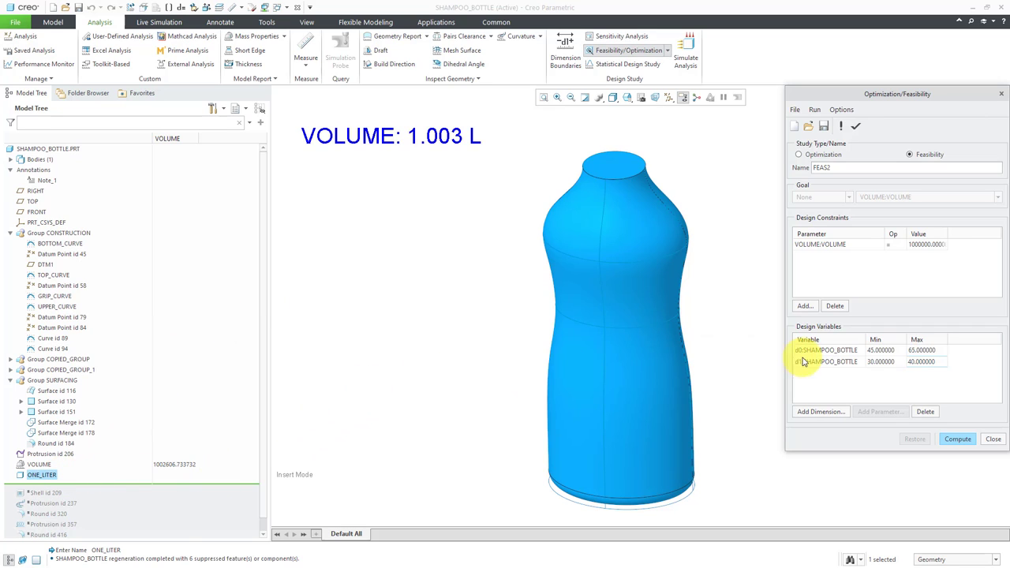
pyautogui.click(993, 440)
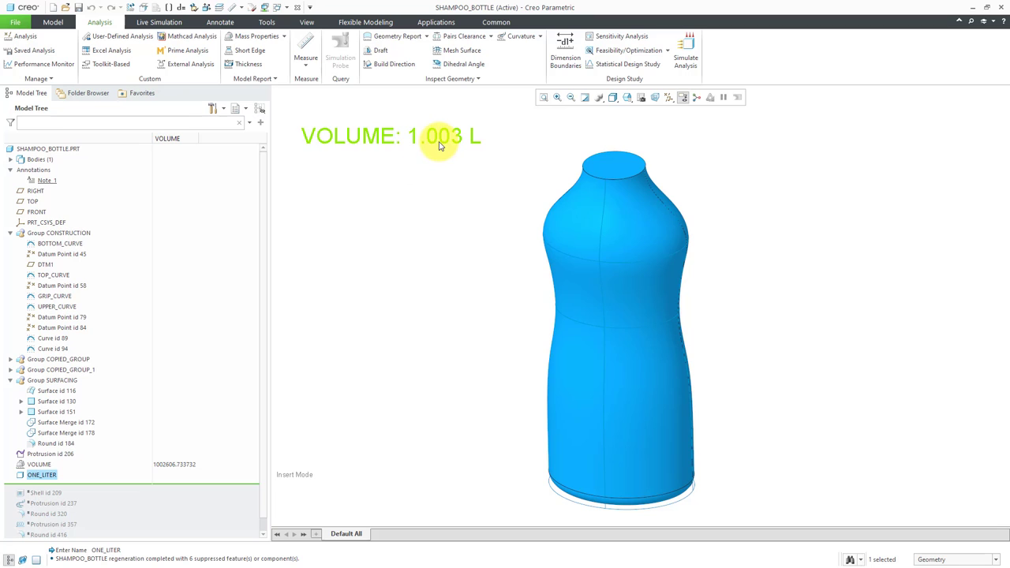
pyautogui.click(220, 22)
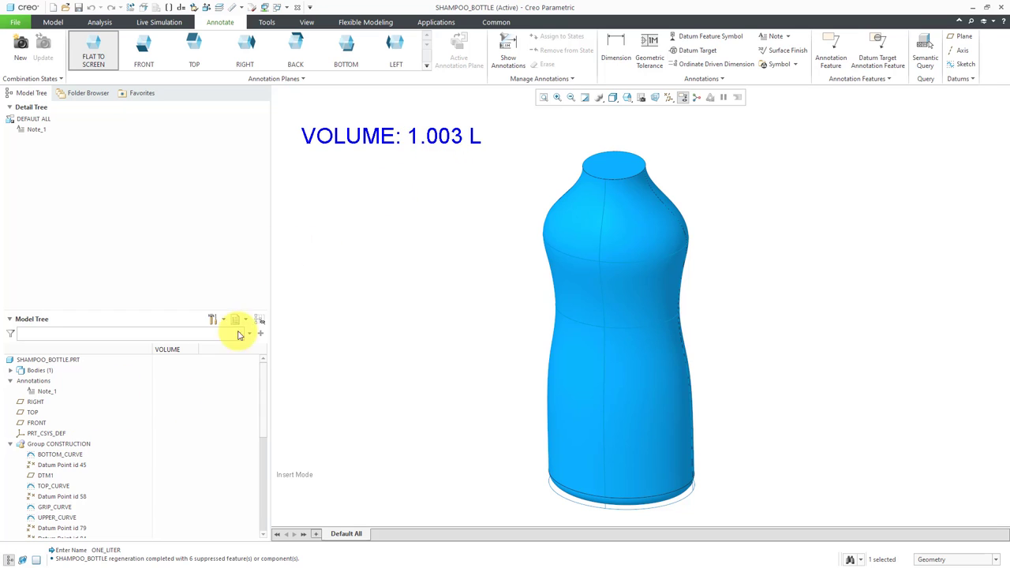
# Edit the definition of the ONE_LITER feature and advance to its feasibility study
pyautogui.scroll(-3, 114, 402)
pyautogui.scroll(-3, 117, 404)
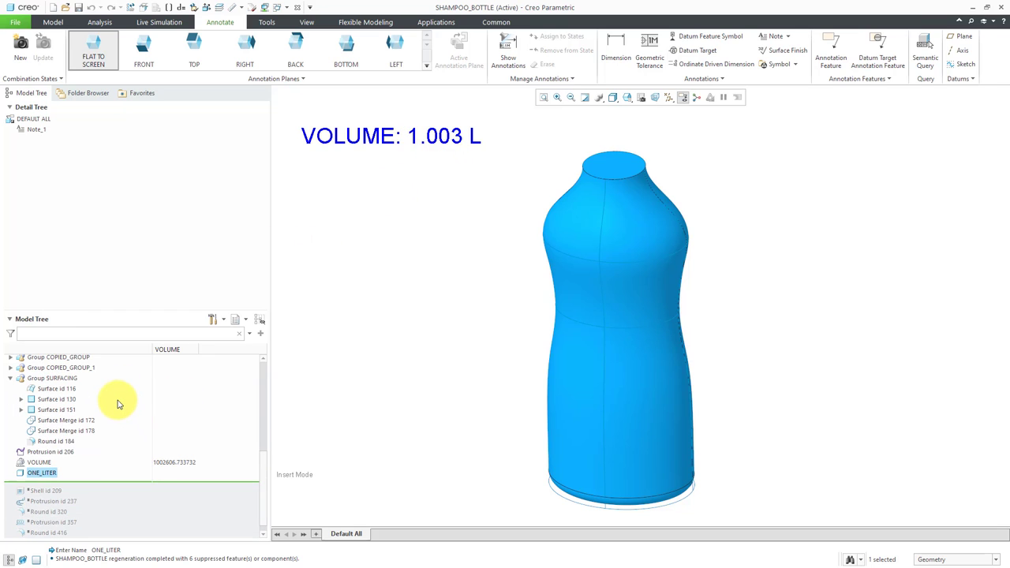
pyautogui.rightClick(39, 472)
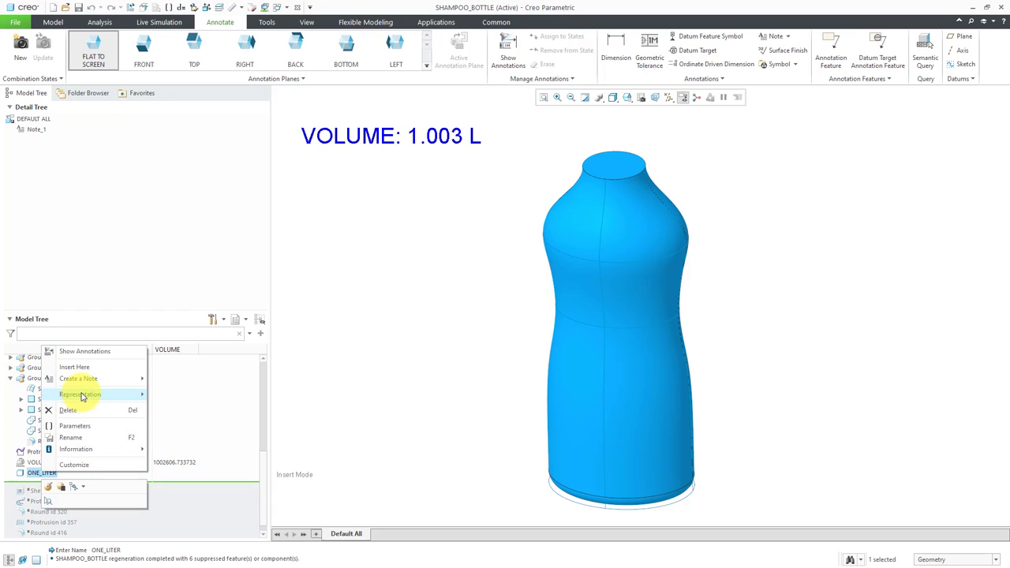
pyautogui.moveTo(82, 396)
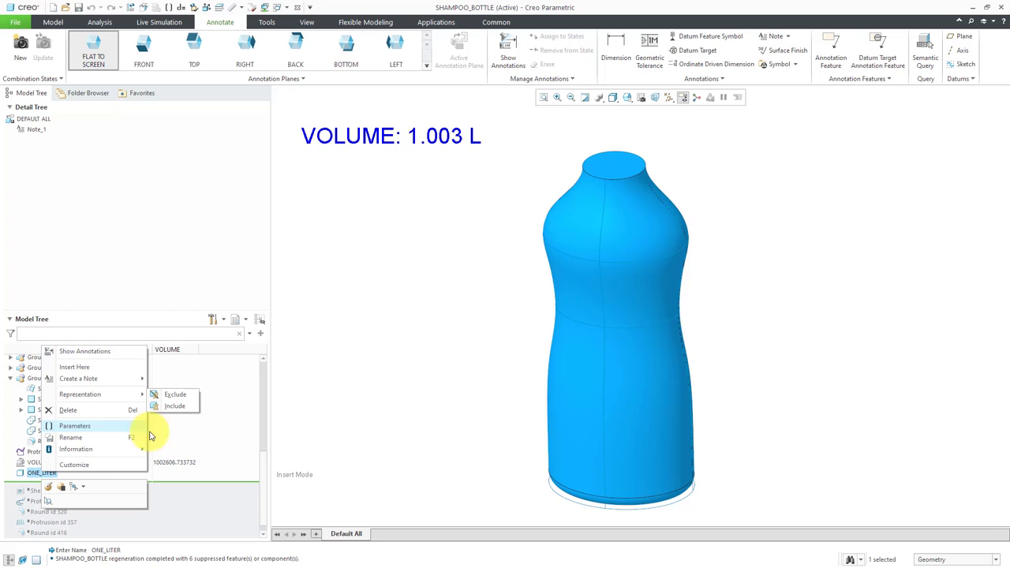
pyautogui.click(49, 489)
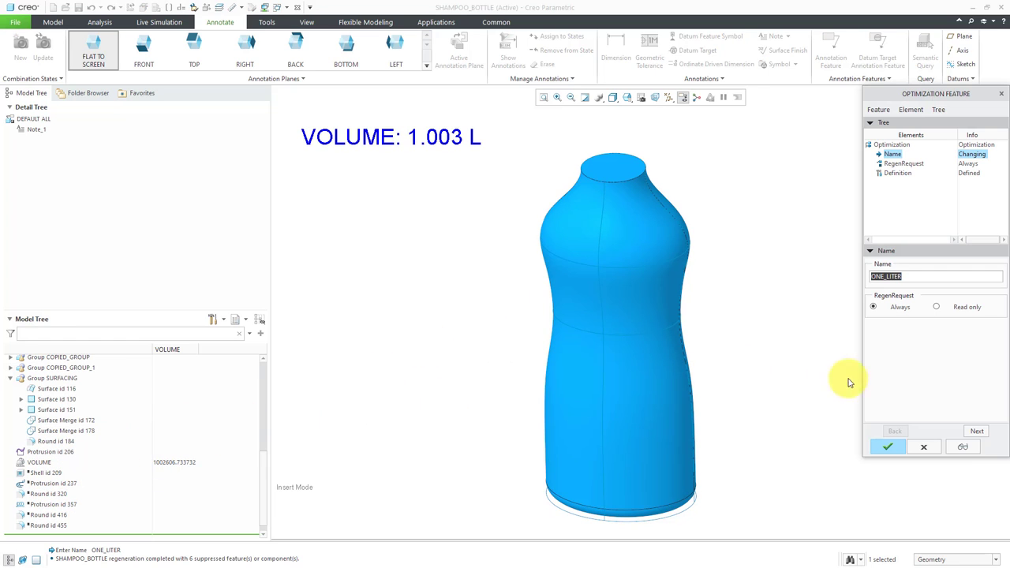
pyautogui.click(978, 432)
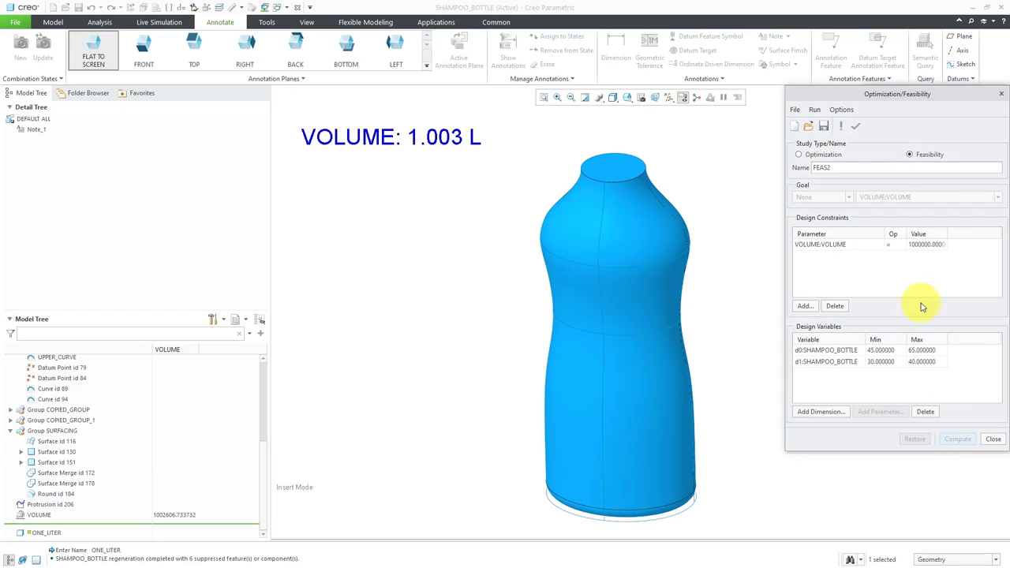
# Set run convergence to 0.25% in study preferences and regenerate the bottle to 1.000 L
pyautogui.click(842, 110)
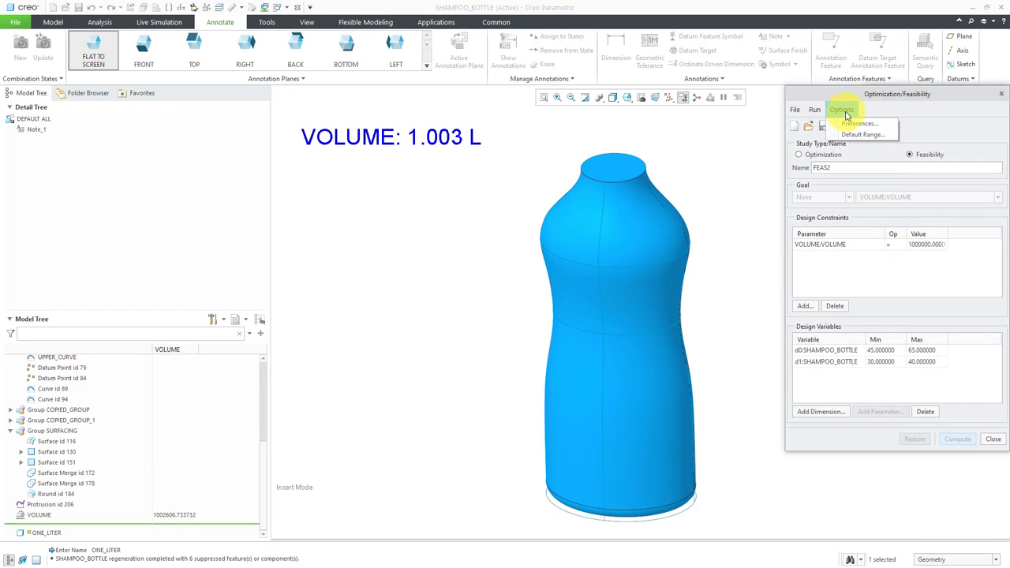
pyautogui.click(852, 126)
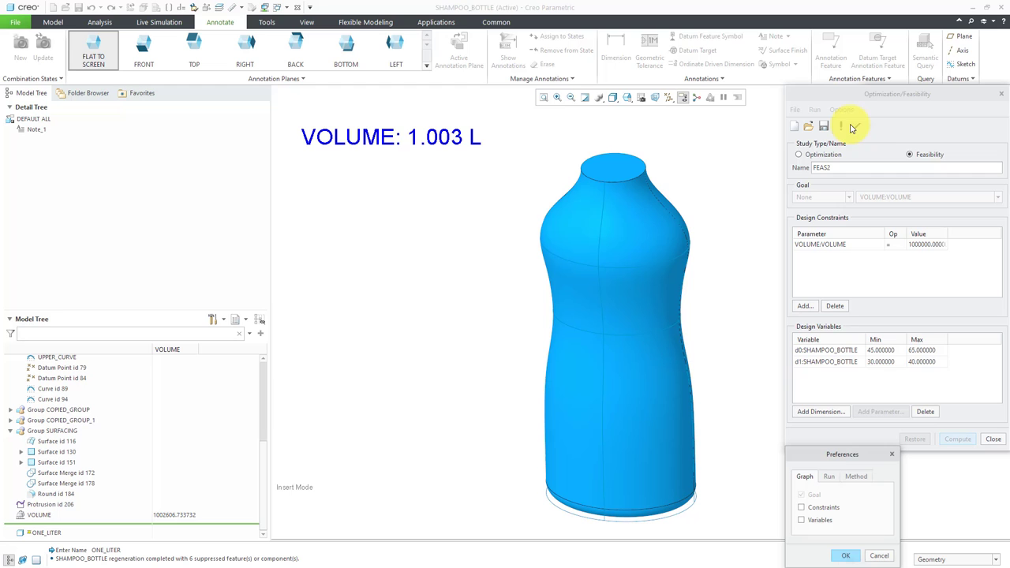
pyautogui.moveTo(838, 414); pyautogui.dragTo(724, 177)
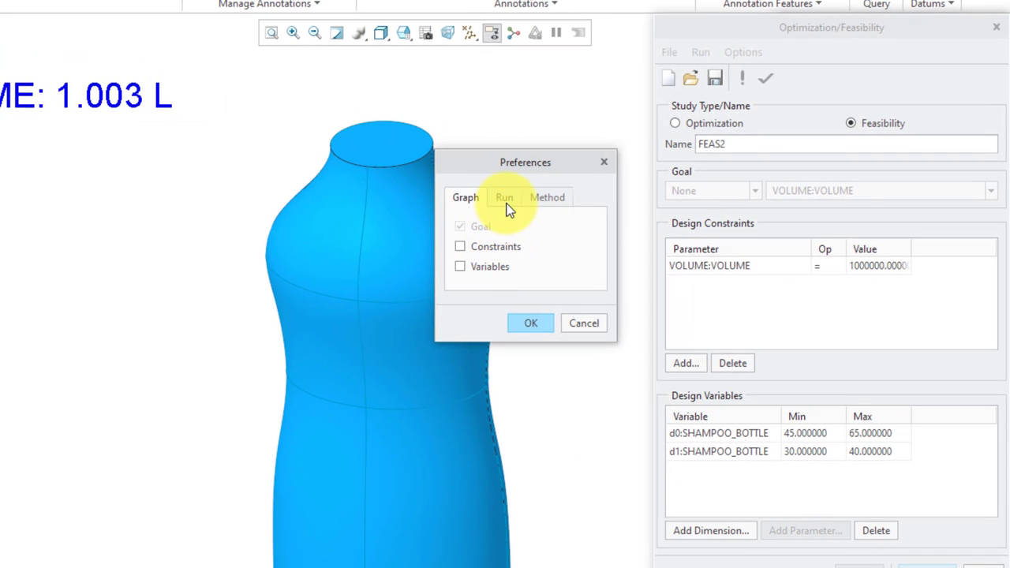
pyautogui.click(505, 202)
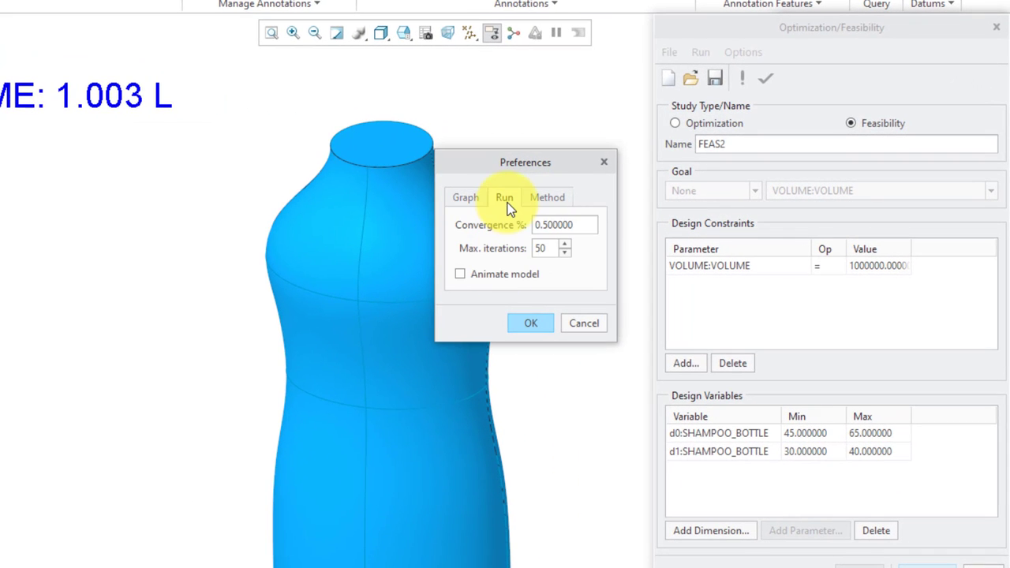
pyautogui.doubleClick(577, 226)
pyautogui.write('.25')
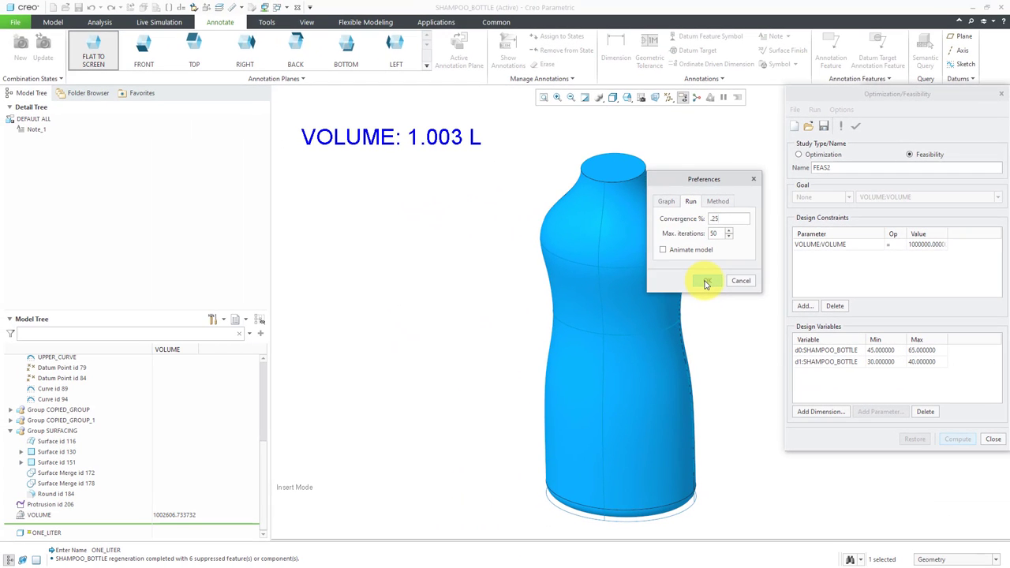
pyautogui.click(530, 323)
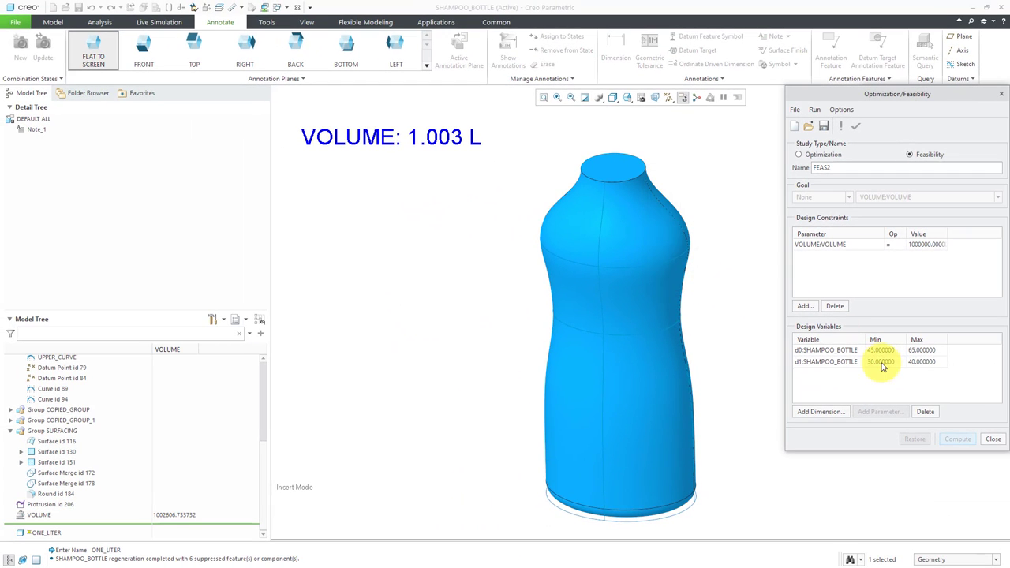
pyautogui.click(993, 440)
pyautogui.click(828, 442)
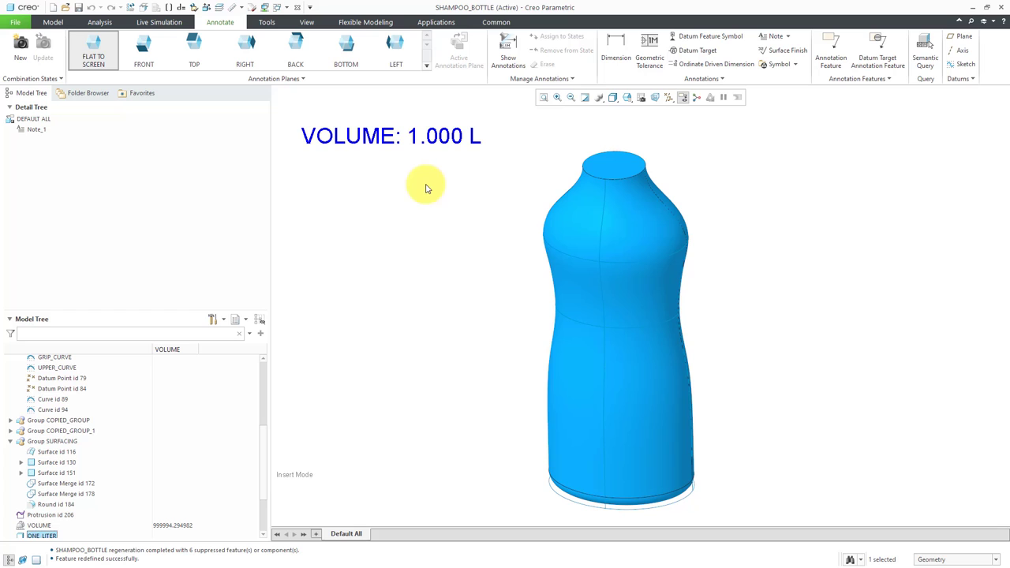
# Add &d0 and &d1 lines to the VOLUME note, showing 46.741 and 37.133
pyautogui.click(413, 211)
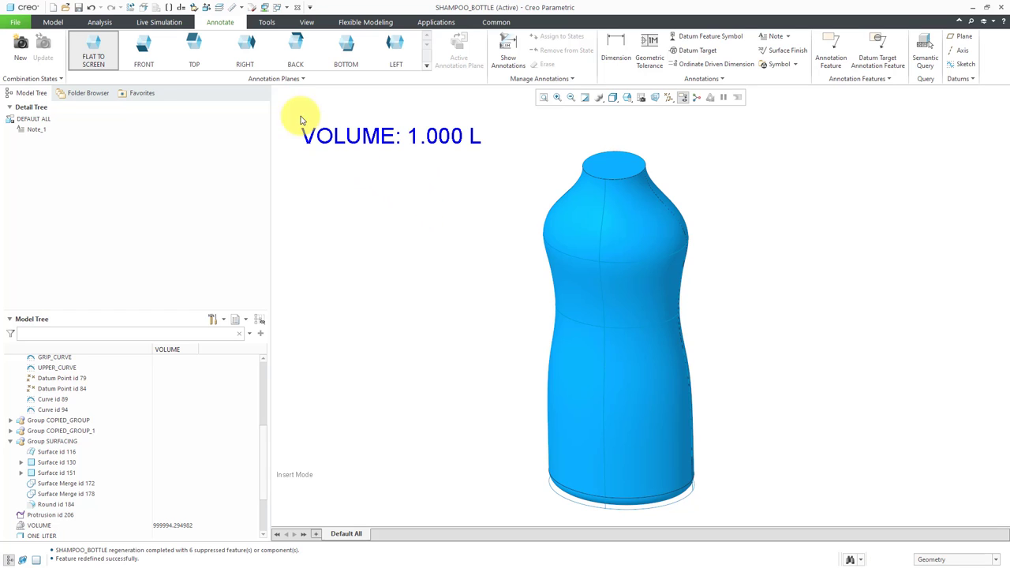
pyautogui.click(338, 142)
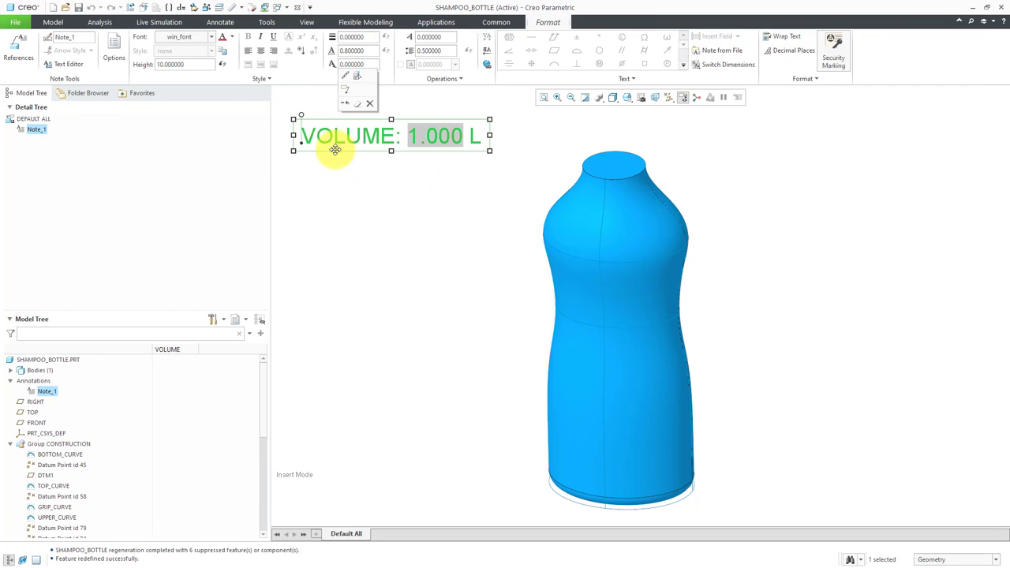
pyautogui.click(78, 67)
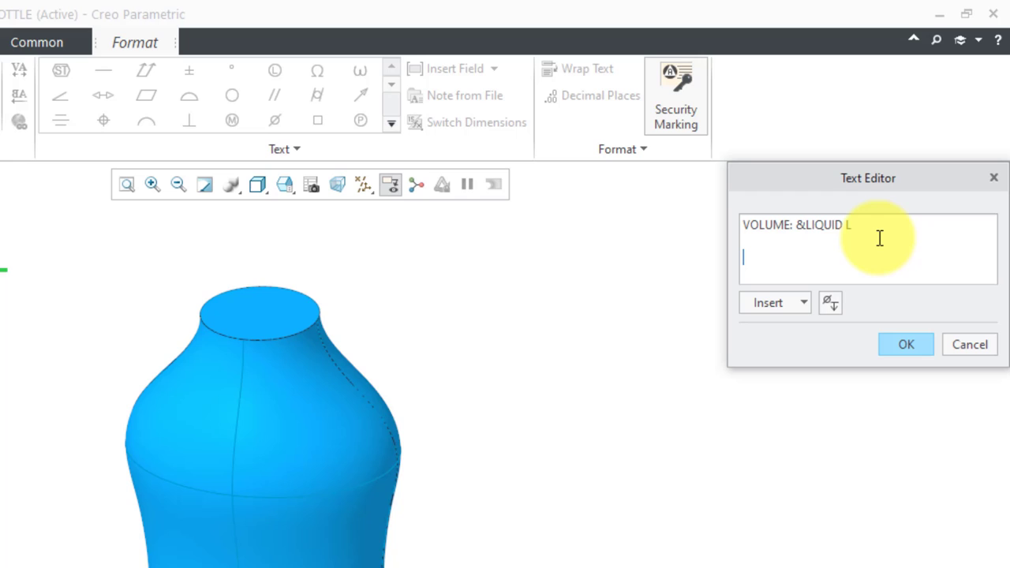
pyautogui.write('&d')
pyautogui.write('1')
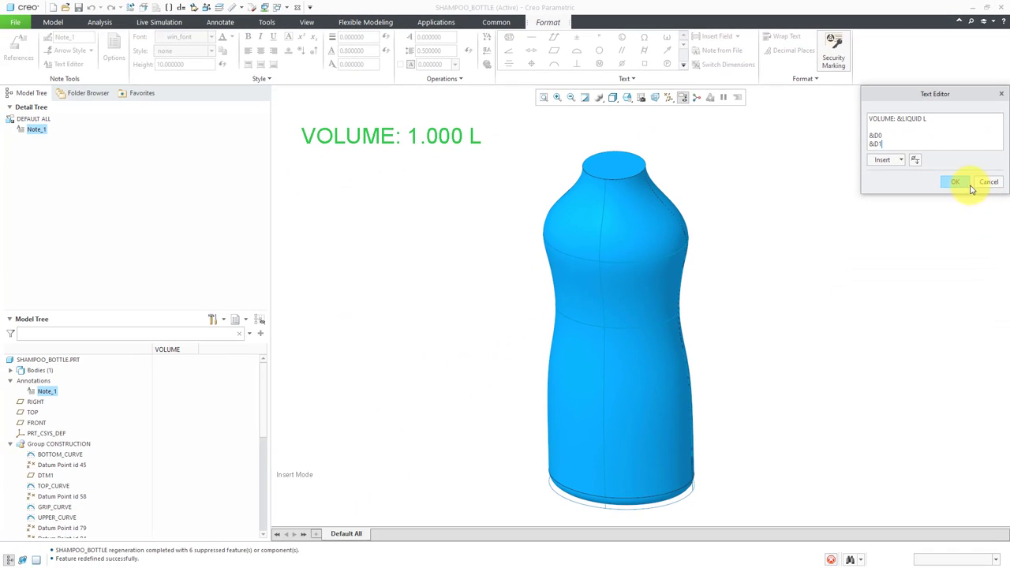
pyautogui.click(906, 344)
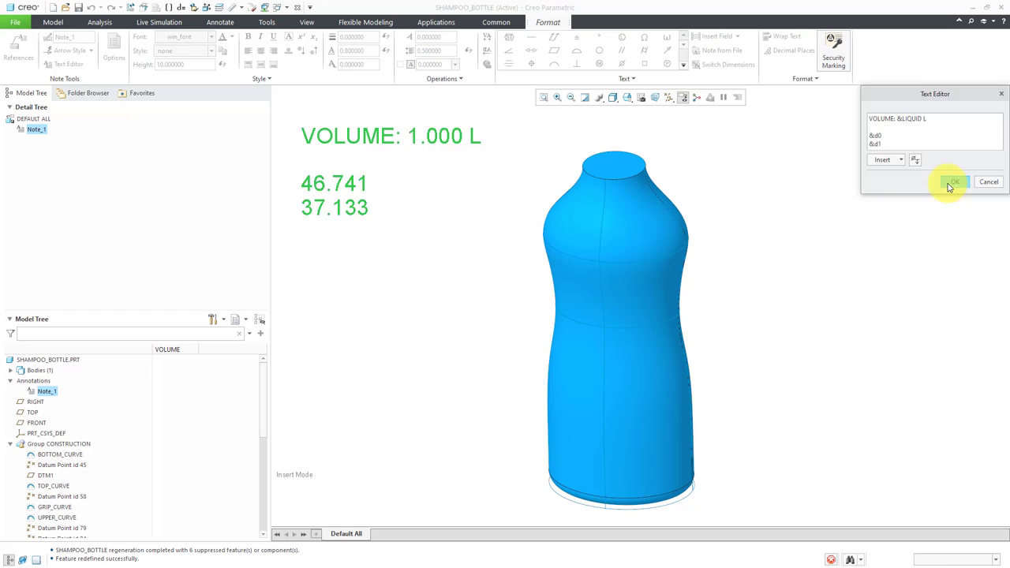
pyautogui.click(442, 297)
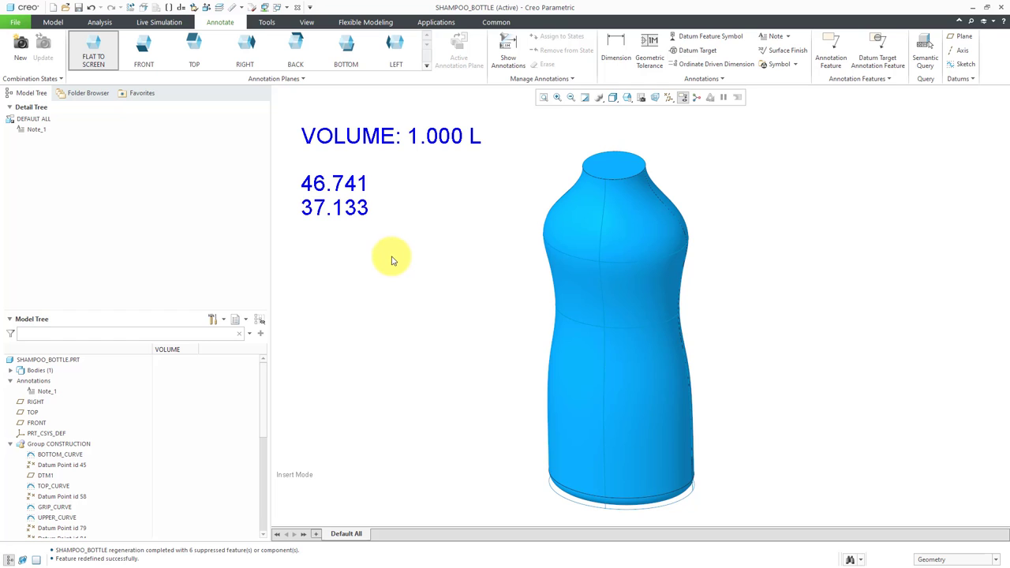
# Change the GRIP_CURVE ellipse to Ry 25 and Rx 35; driven radii become 50.316 and 38.259
pyautogui.moveTo(525, 286); pyautogui.dragTo(636, 291, button='middle')
pyautogui.moveTo(556, 307); pyautogui.dragTo(584, 300, button='middle')
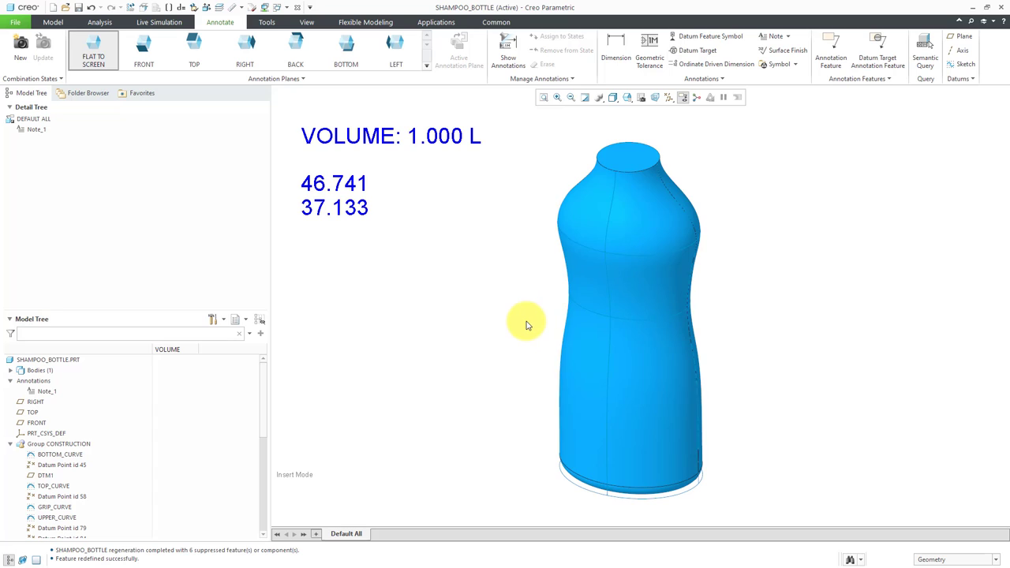
pyautogui.click(591, 314)
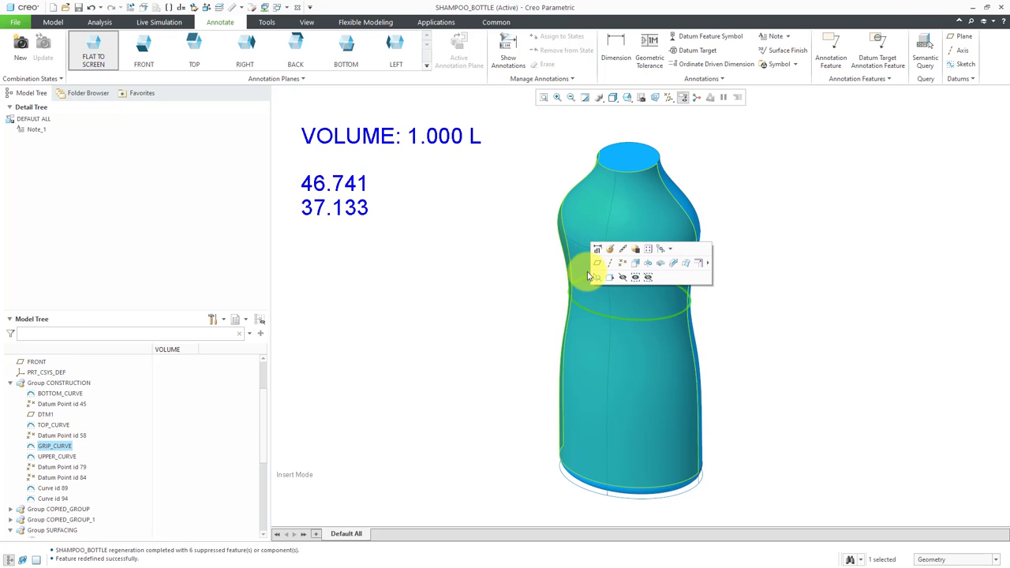
pyautogui.click(596, 250)
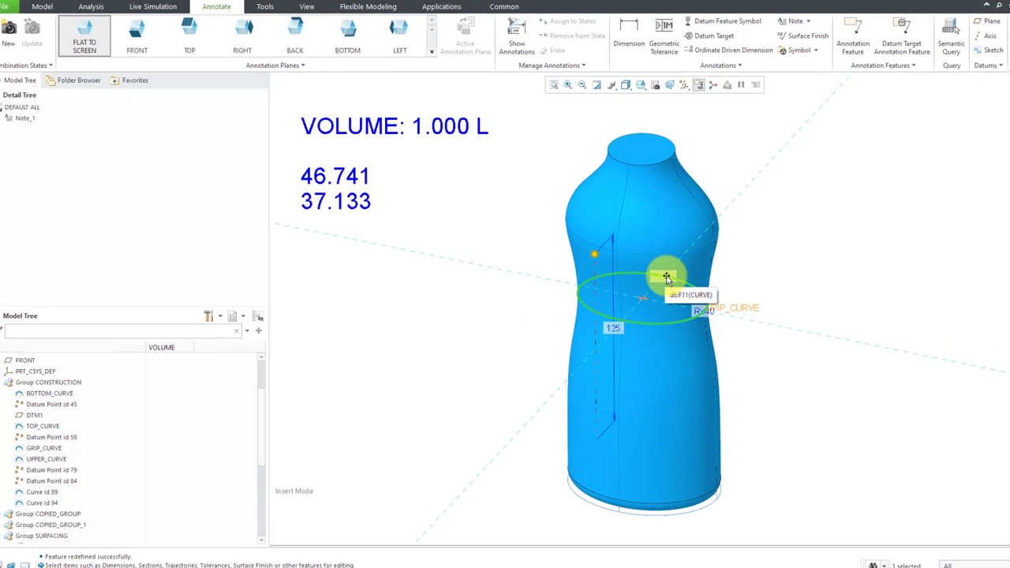
pyautogui.doubleClick(666, 278)
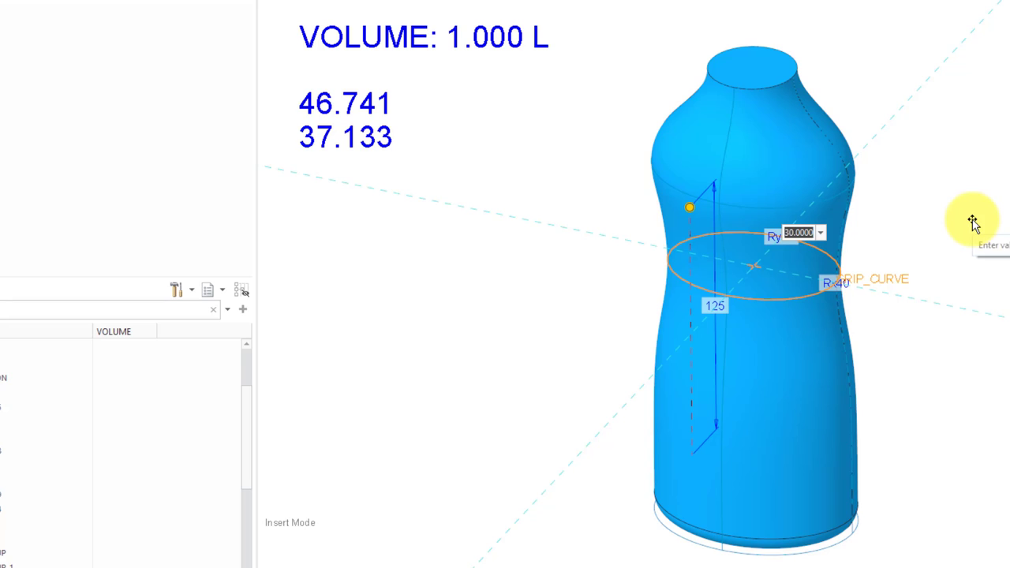
pyautogui.write('25')
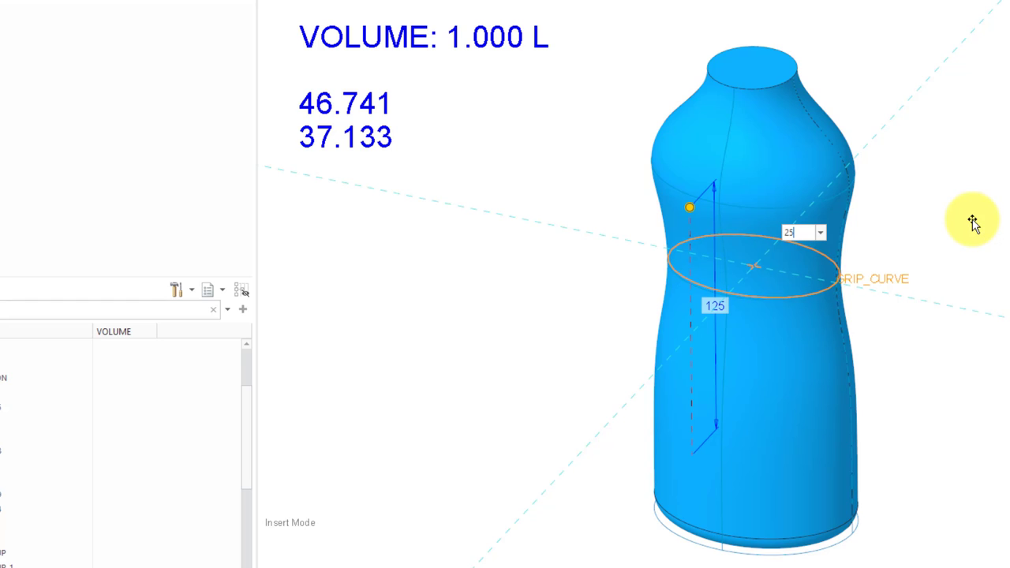
pyautogui.click(858, 289)
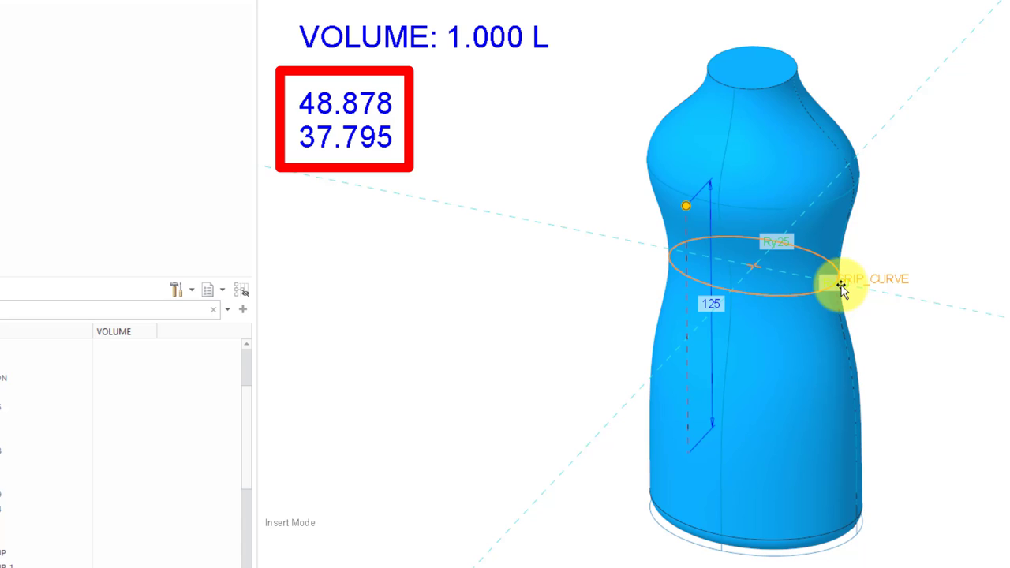
pyautogui.doubleClick(842, 288)
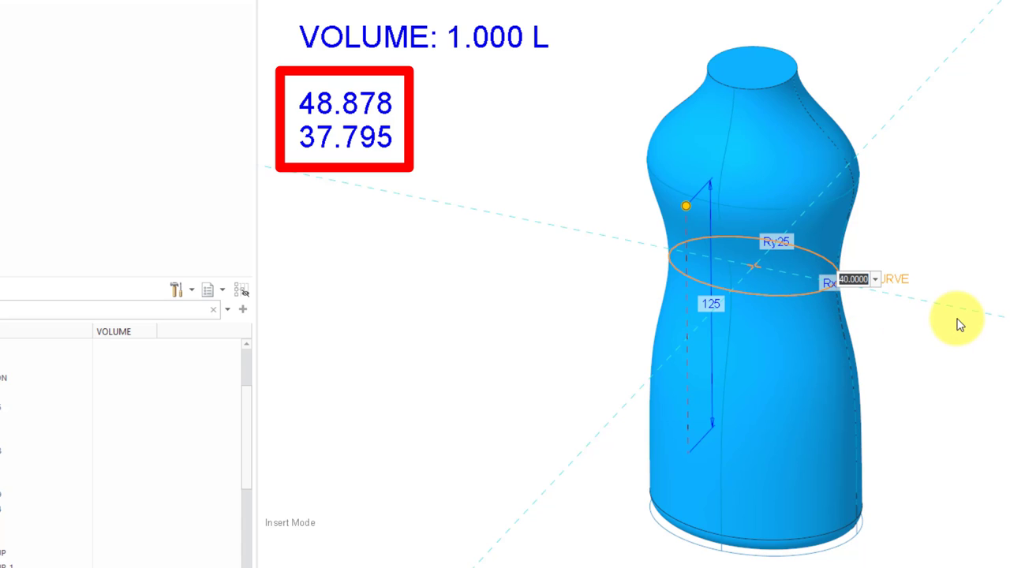
pyautogui.write('35')
pyautogui.press('Return')
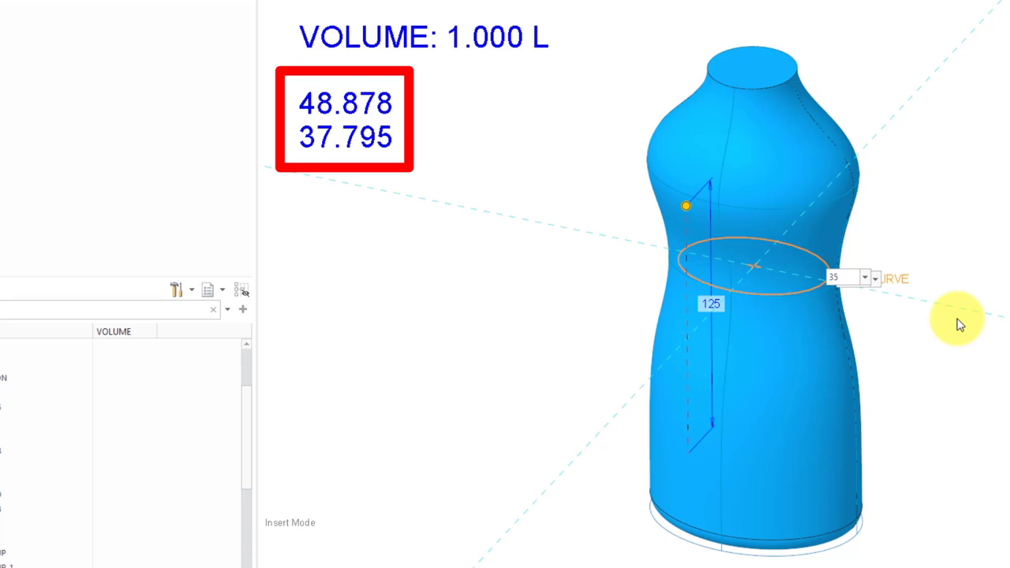
pyautogui.click(731, 249)
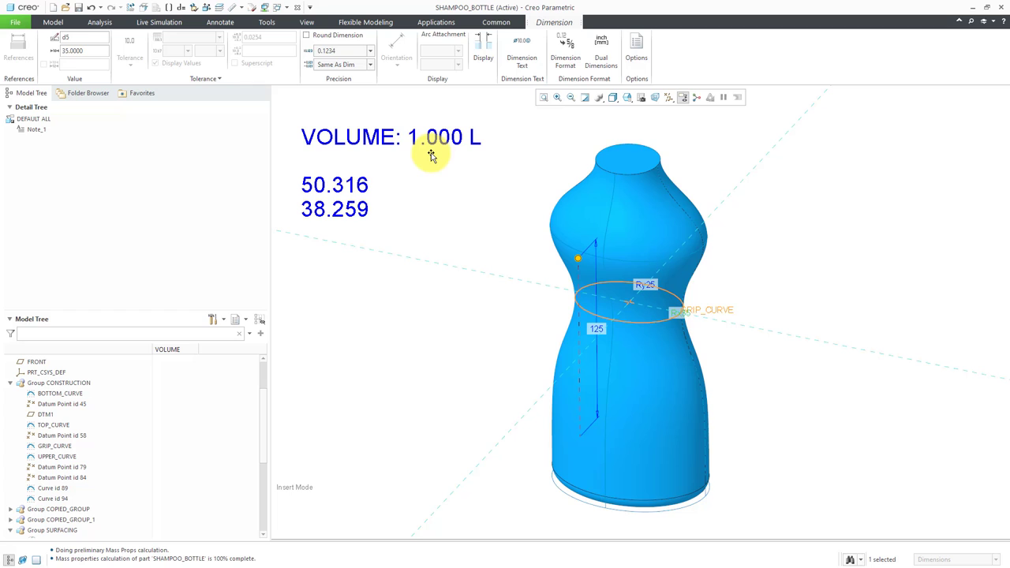
pyautogui.click(56, 22)
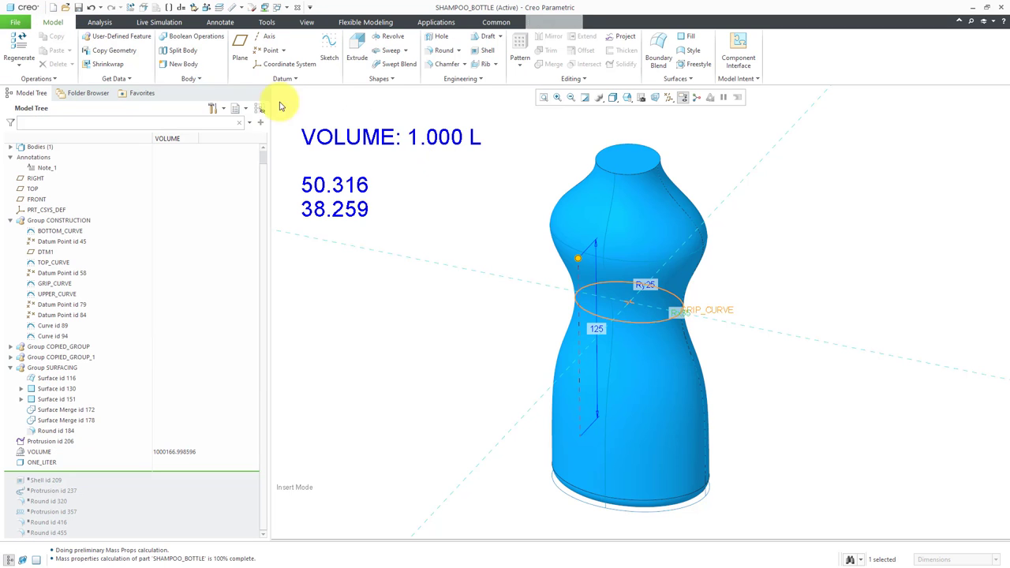